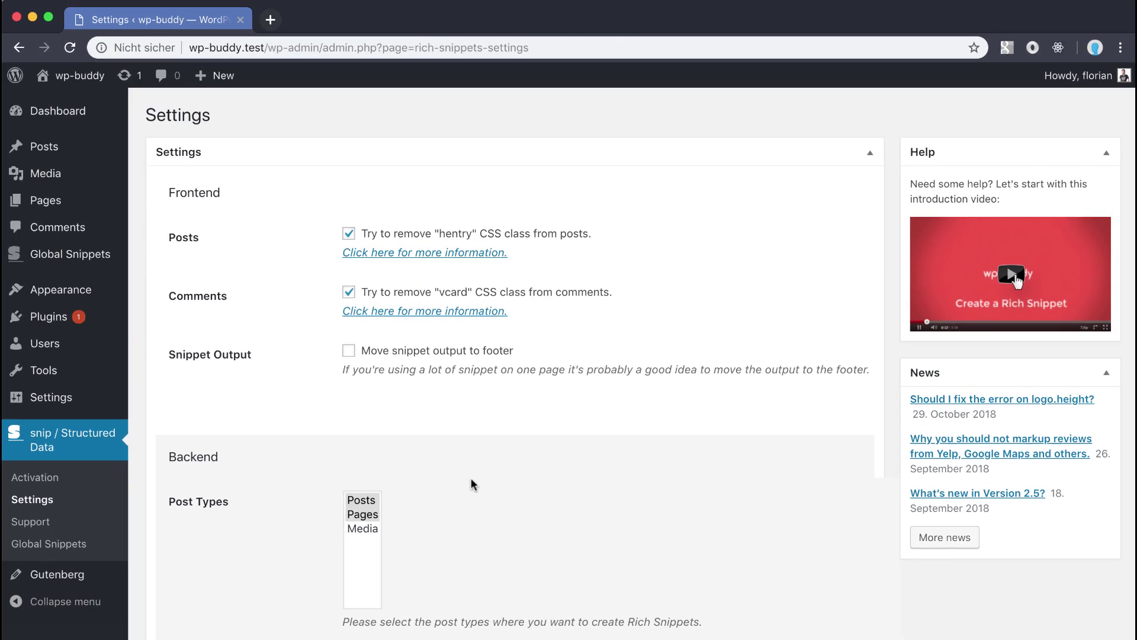
# - Open the Extraordinary Japanese Tea Cup page from the Pages list in the block editor
pyautogui.click(56, 208)
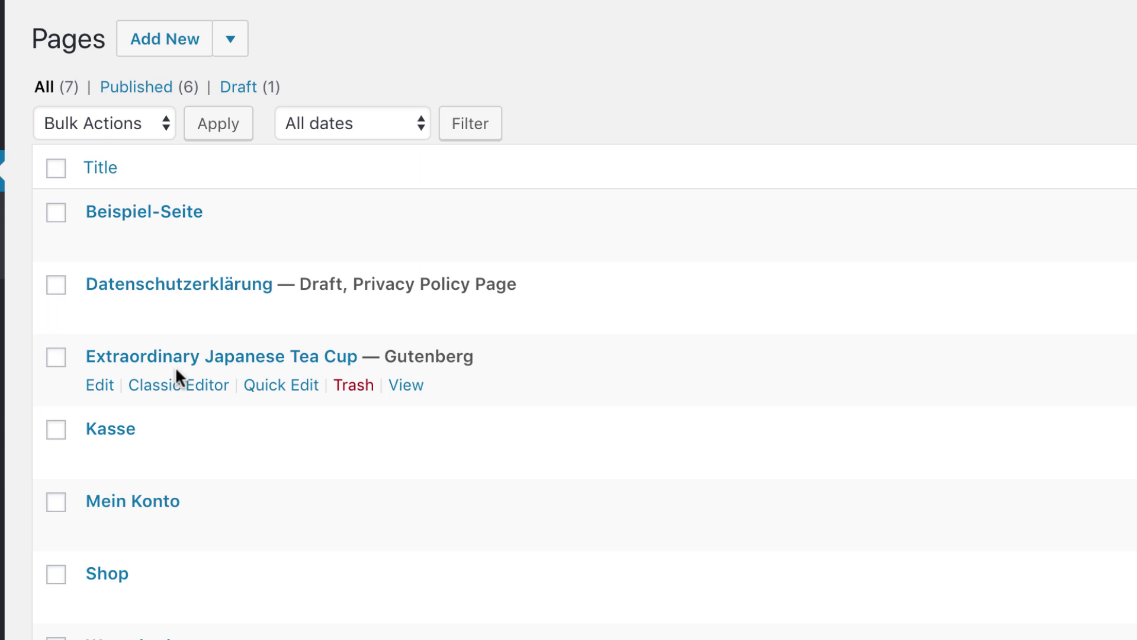
pyautogui.click(170, 360)
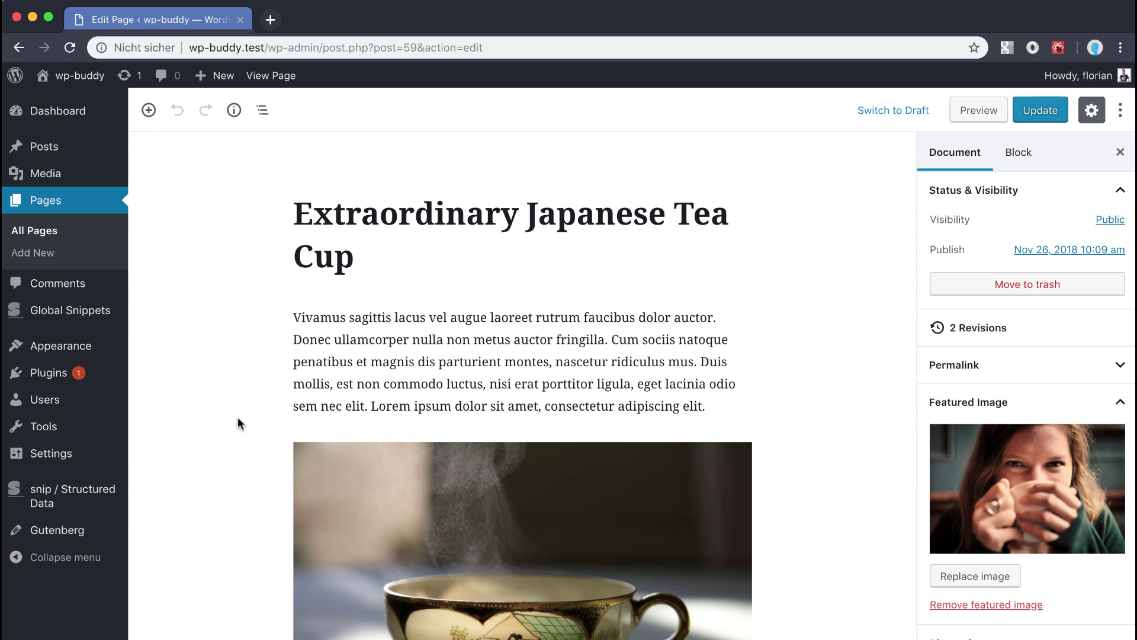
# - Add a new rich snippet to the Tea Cup page and enter 'work' as its thing type
pyautogui.scroll(-10, 237, 417)
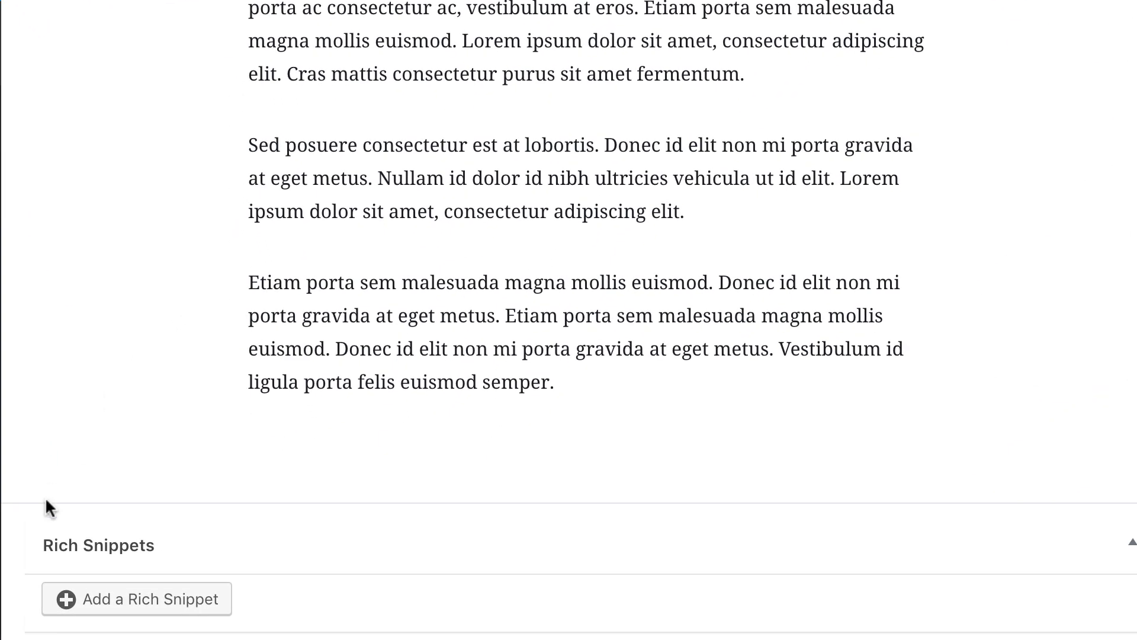
pyautogui.click(120, 601)
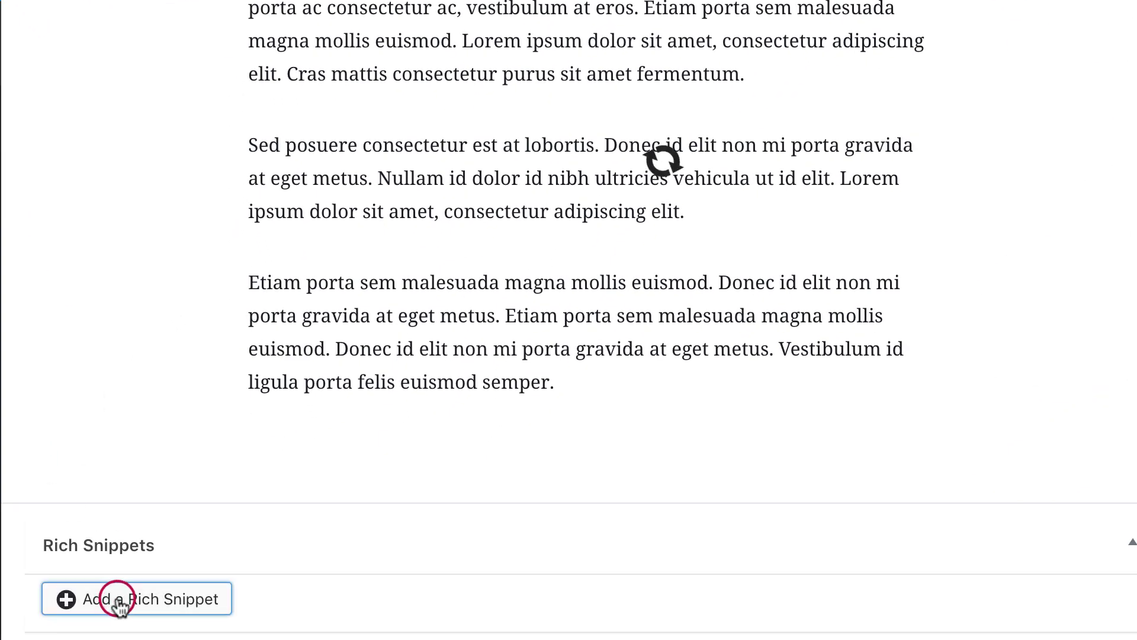
pyautogui.scroll(-2, 393, 472)
pyautogui.scroll(-5, 392, 472)
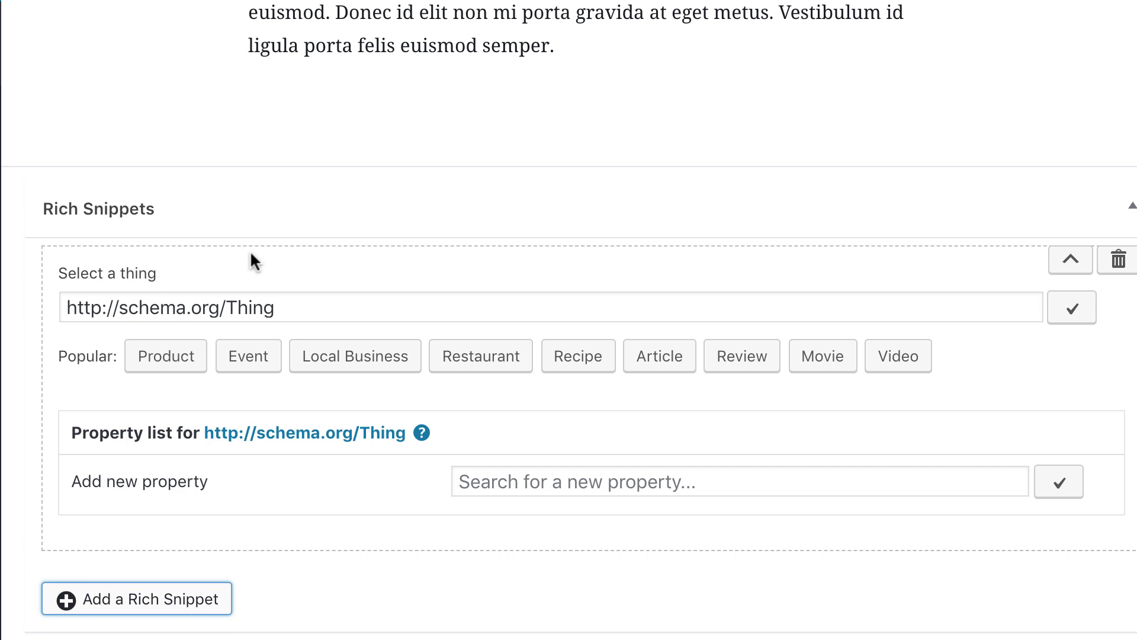
pyautogui.moveTo(302, 303); pyautogui.dragTo(35, 301)
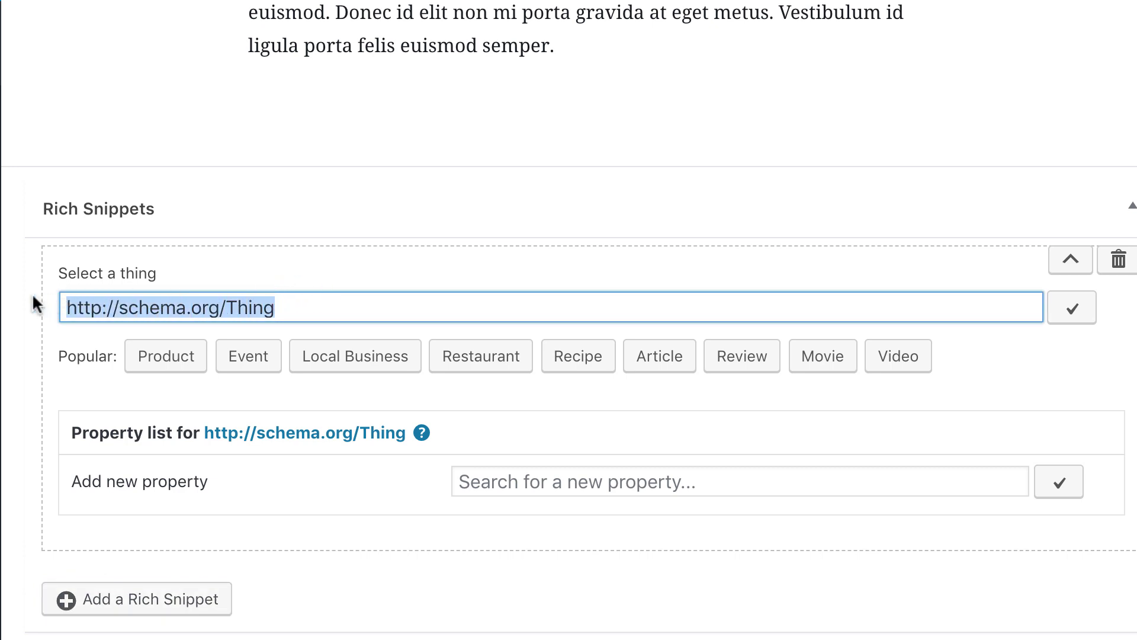
pyautogui.write('wo')
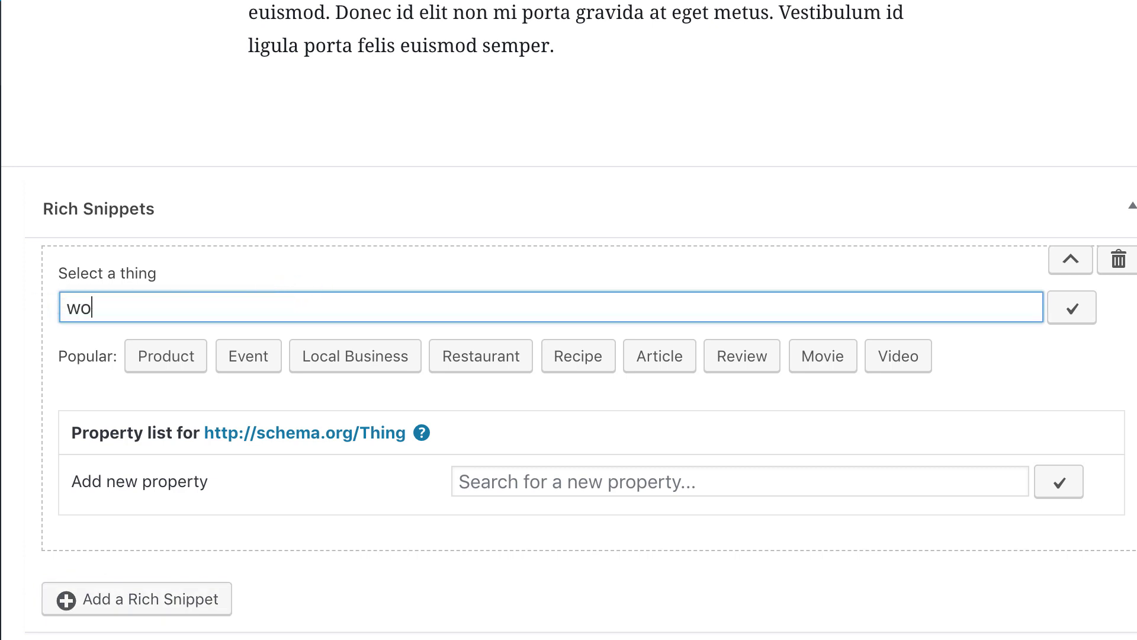
pyautogui.write('rk')
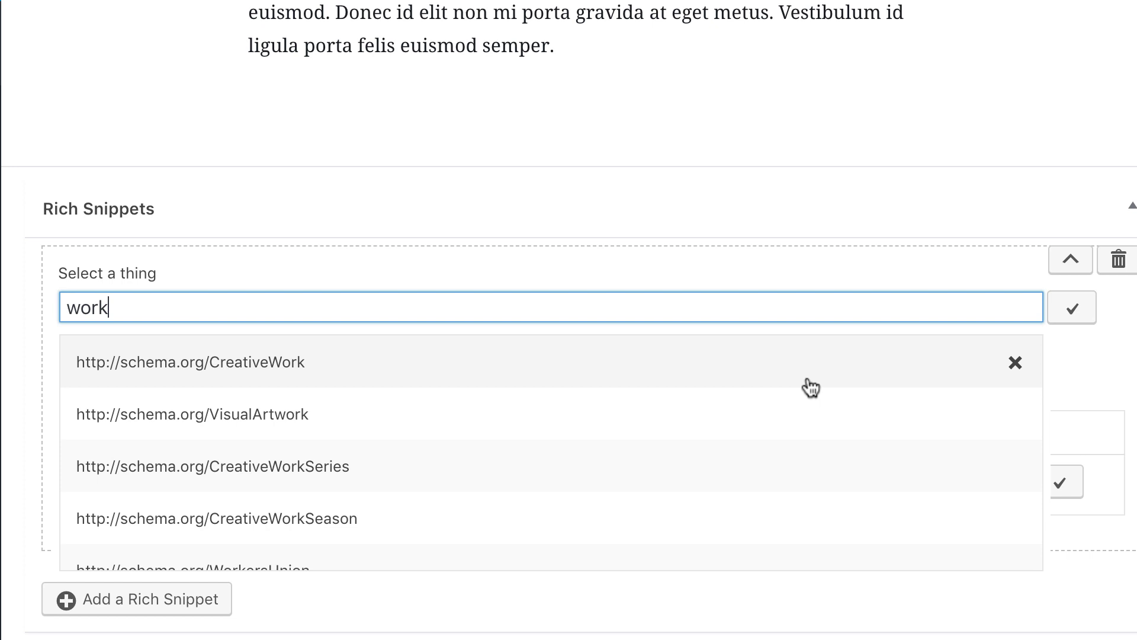
pyautogui.click(1011, 360)
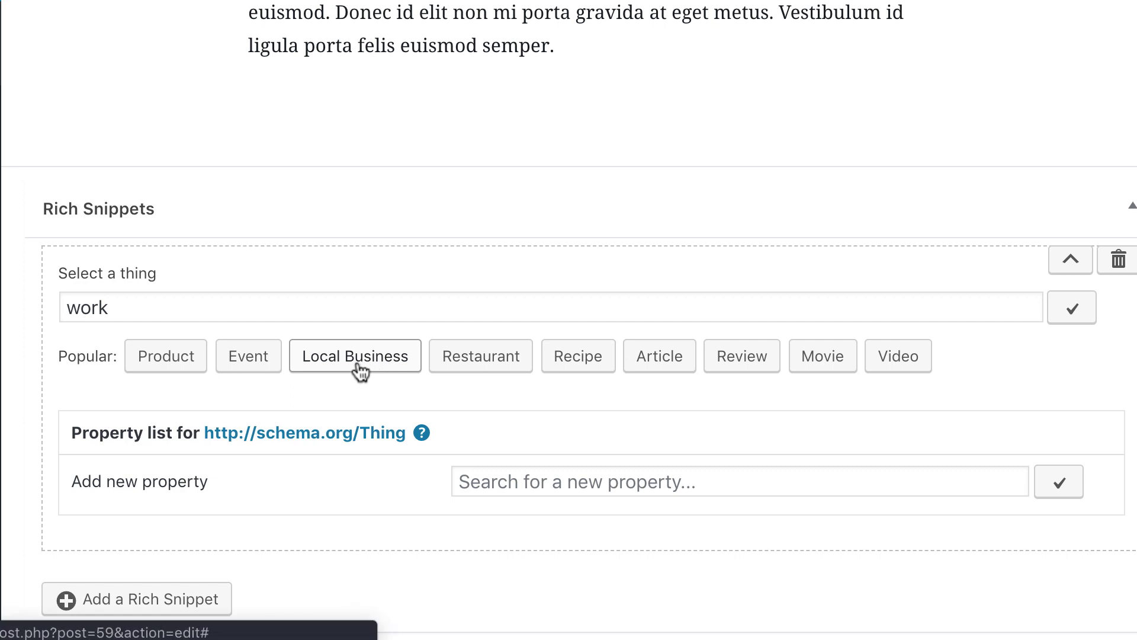
# - Choose Product as the snippet type and browse the schema.org Product properties like gtin8, gtin12, gtin13
pyautogui.click(162, 363)
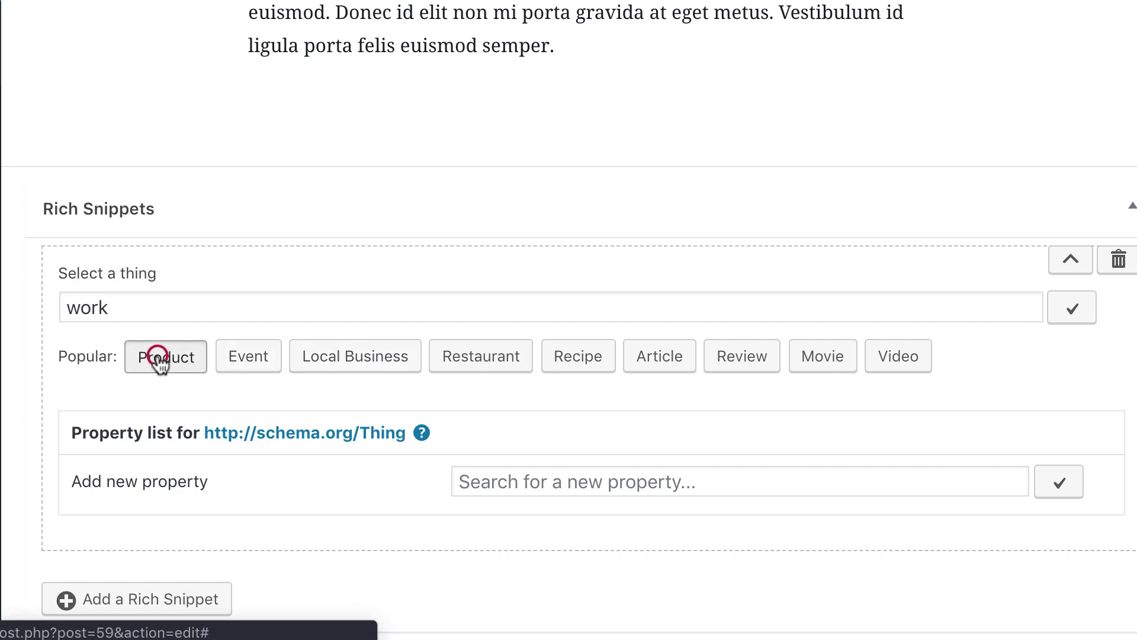
pyautogui.scroll(-7, 238, 363)
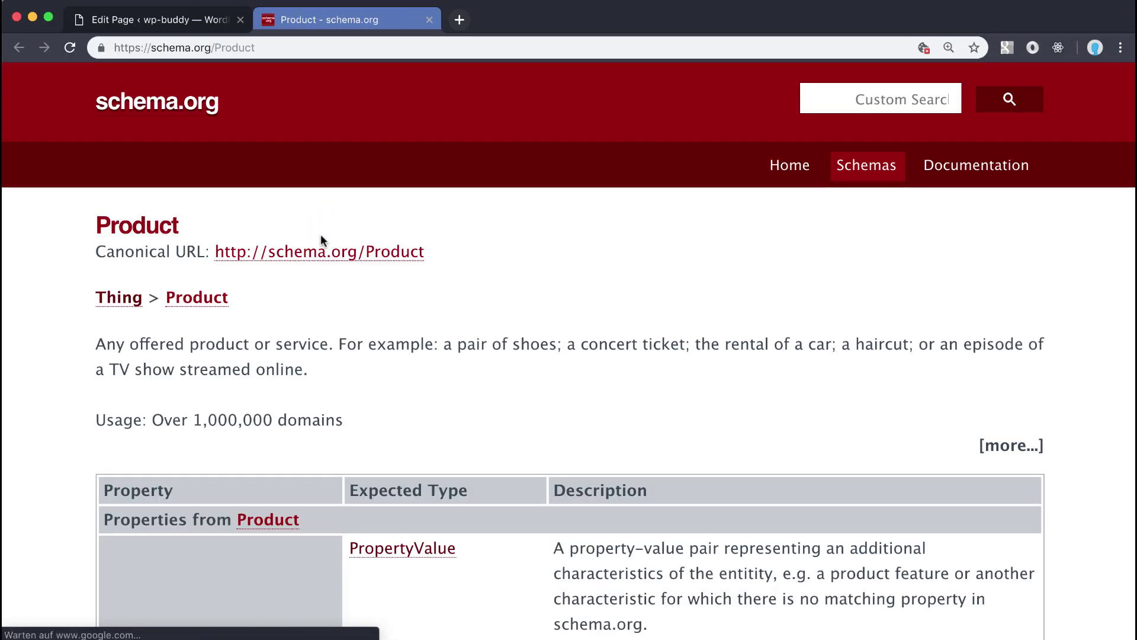
pyautogui.scroll(-4, 779, 419)
pyautogui.scroll(-11, 780, 418)
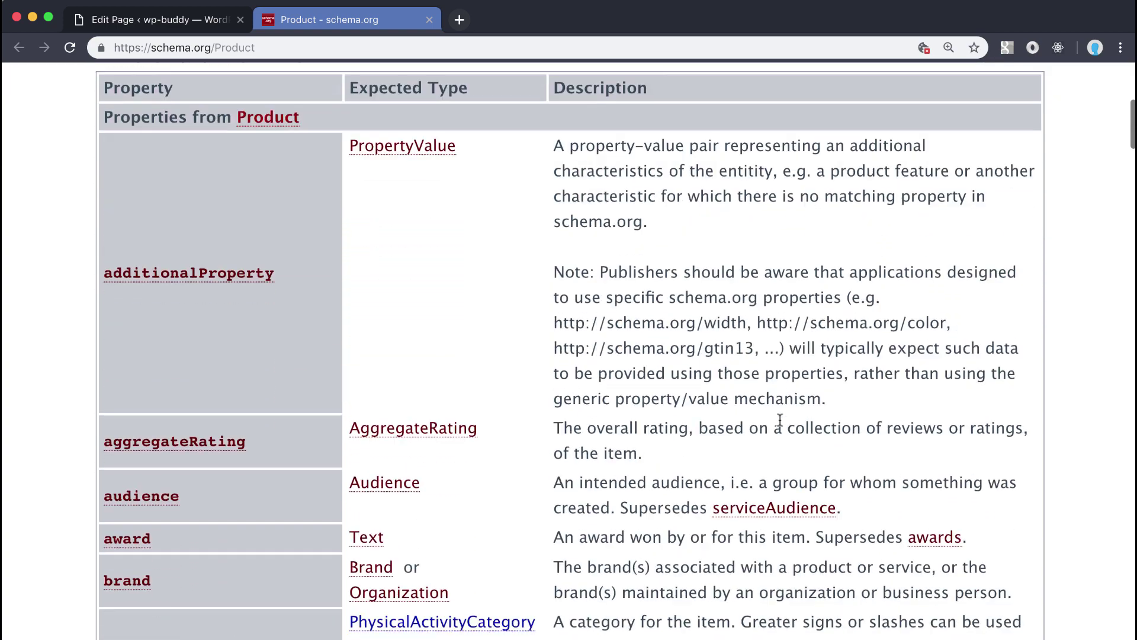
pyautogui.scroll(-4, 780, 418)
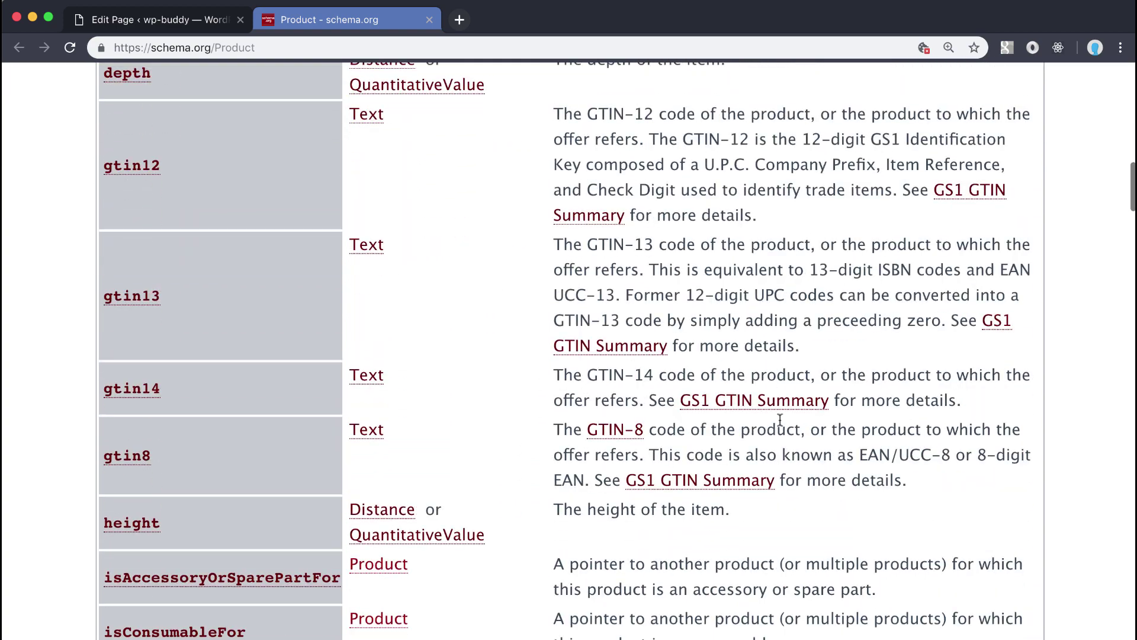
pyautogui.click(429, 20)
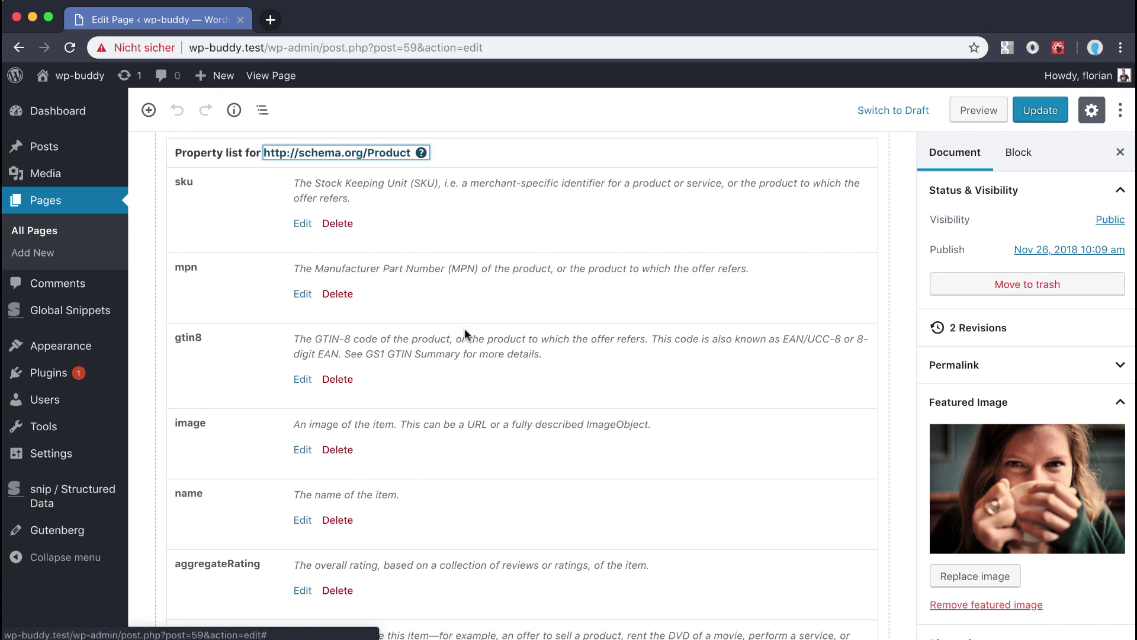
pyautogui.scroll(-7, 464, 328)
pyautogui.scroll(-2, 464, 328)
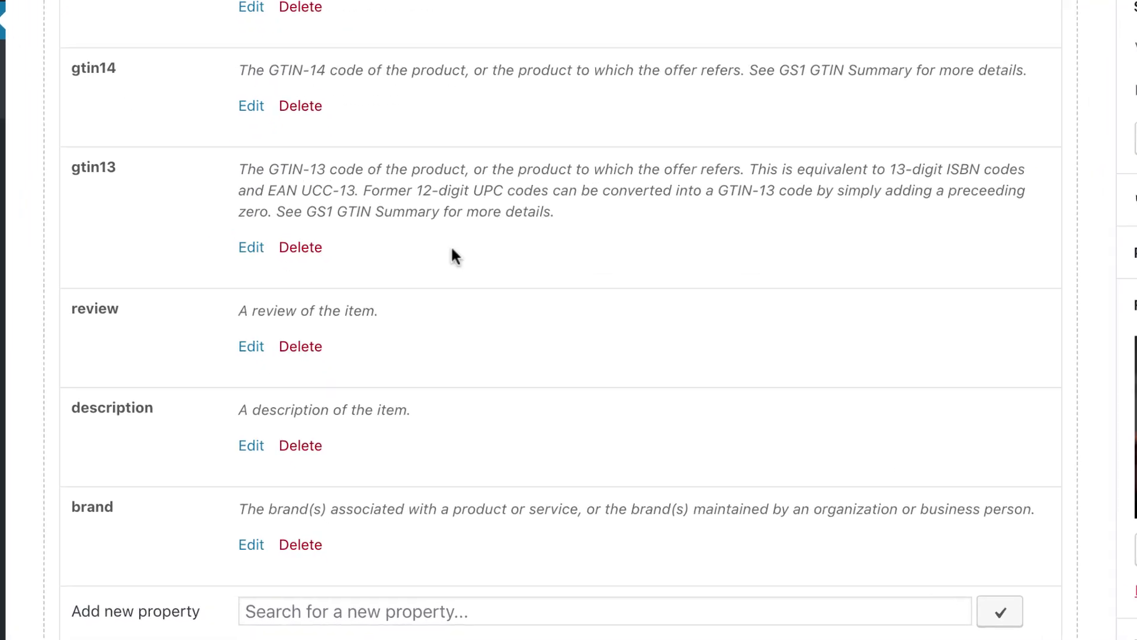
pyautogui.scroll(-2, 327, 542)
pyautogui.click(319, 621)
pyautogui.write('colo')
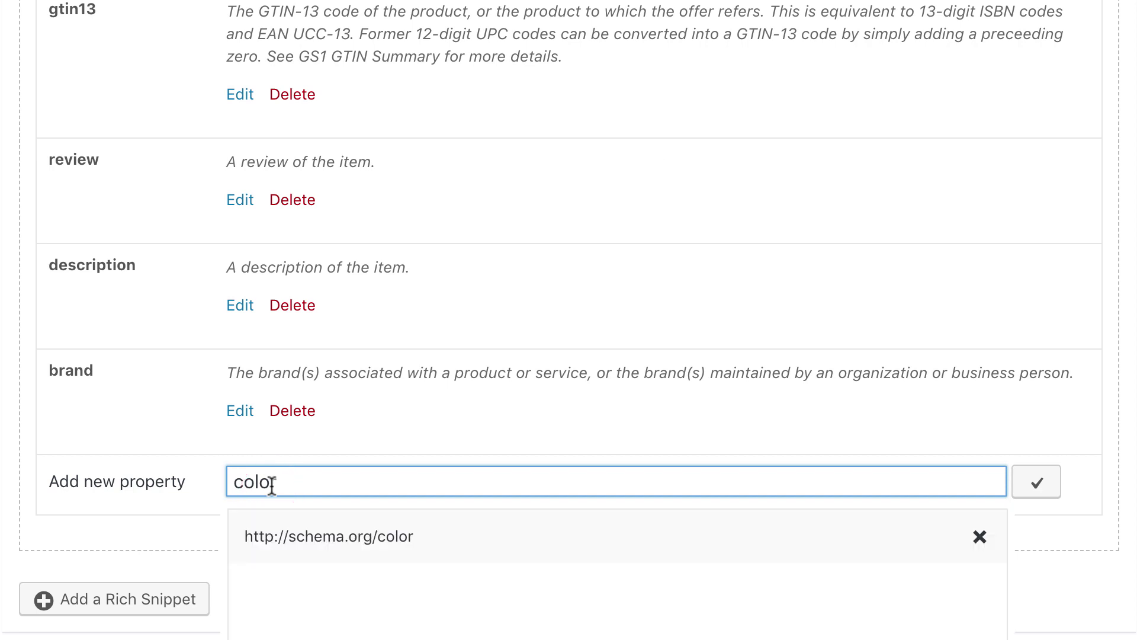
pyautogui.write('r')
pyautogui.scroll(-2, 460, 470)
pyautogui.click(383, 479)
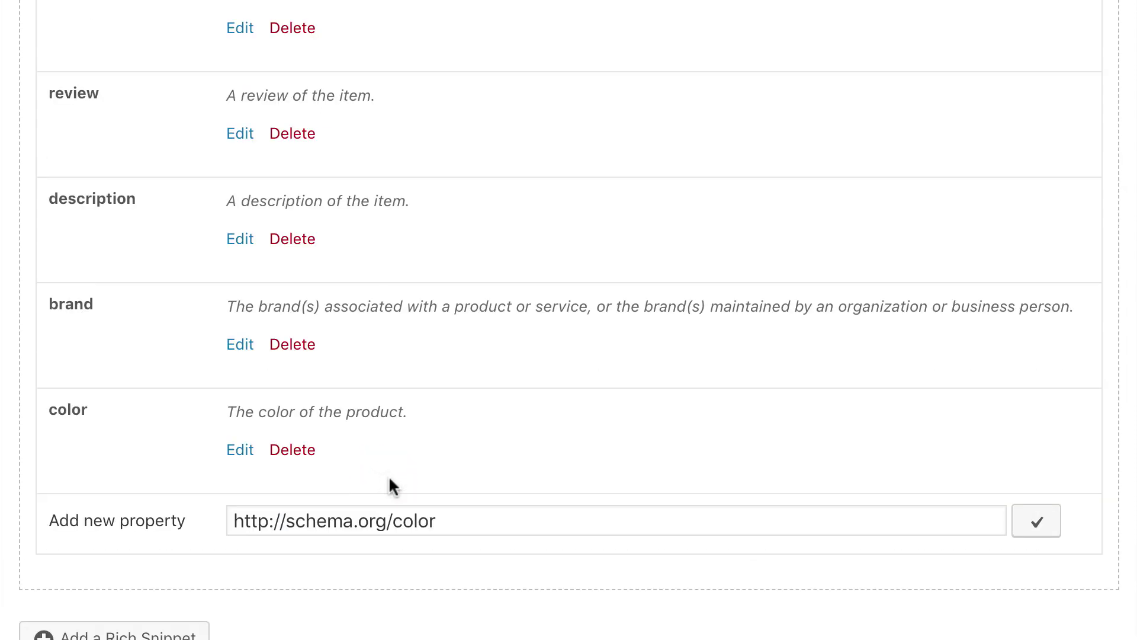
pyautogui.scroll(15, 390, 480)
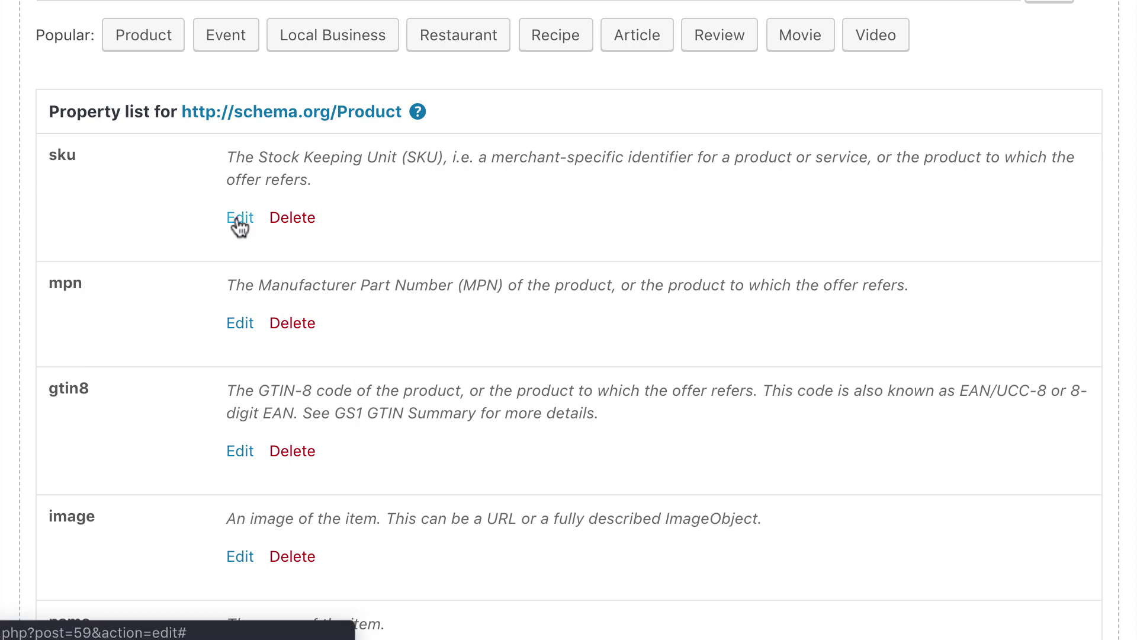
# - Set the sku property to Direct text input with the value 'cups'
pyautogui.click(240, 219)
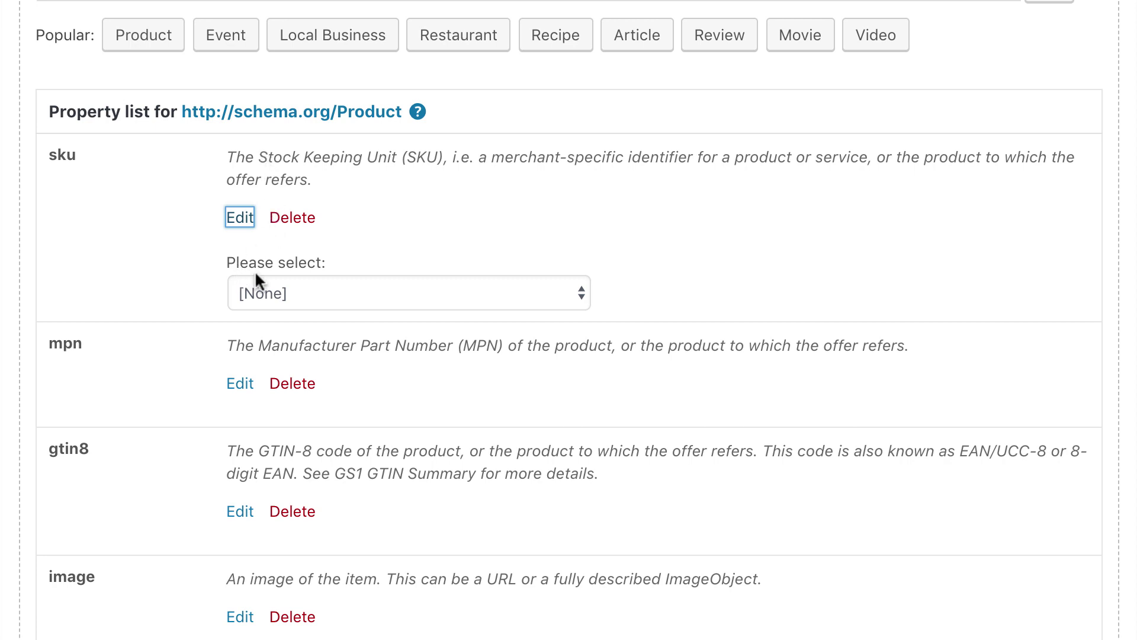
pyautogui.click(265, 287)
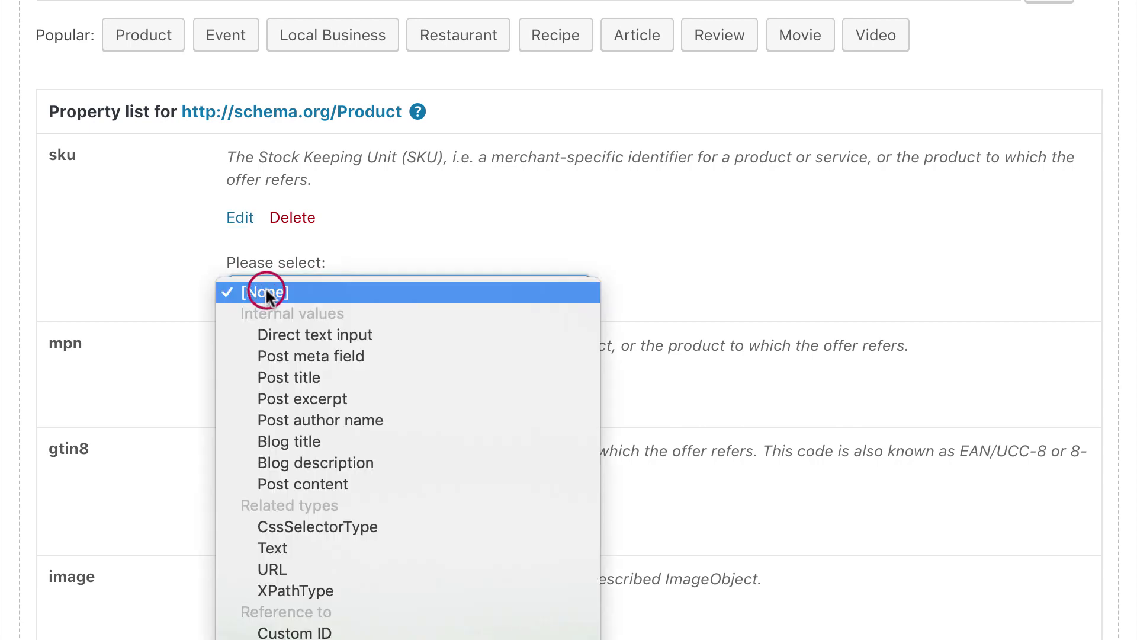
pyautogui.click(280, 334)
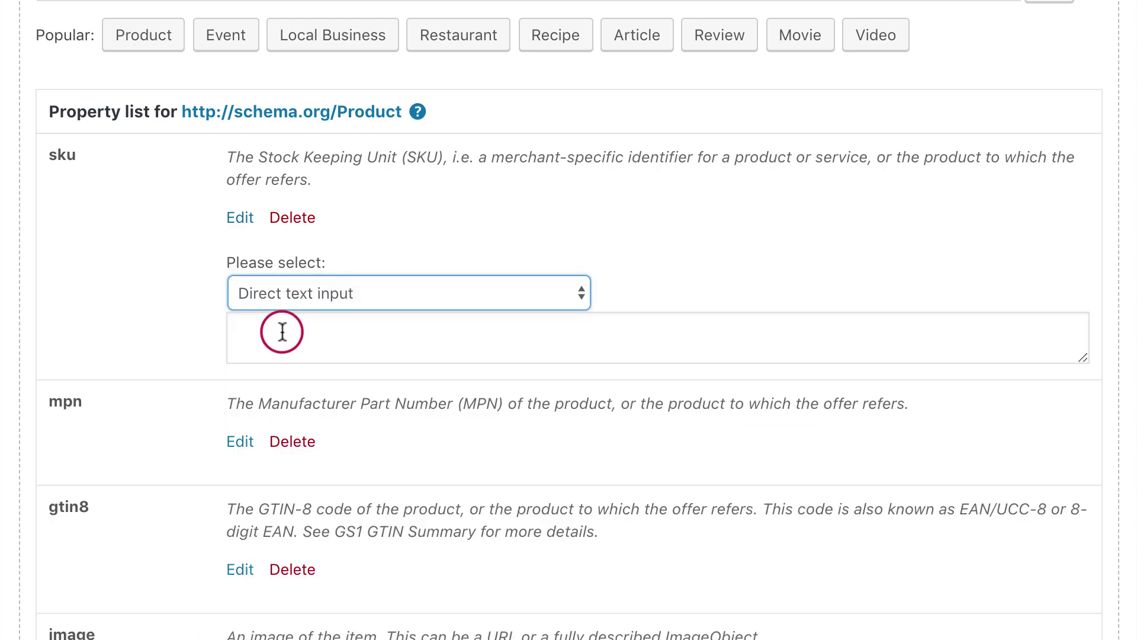
pyautogui.click(270, 343)
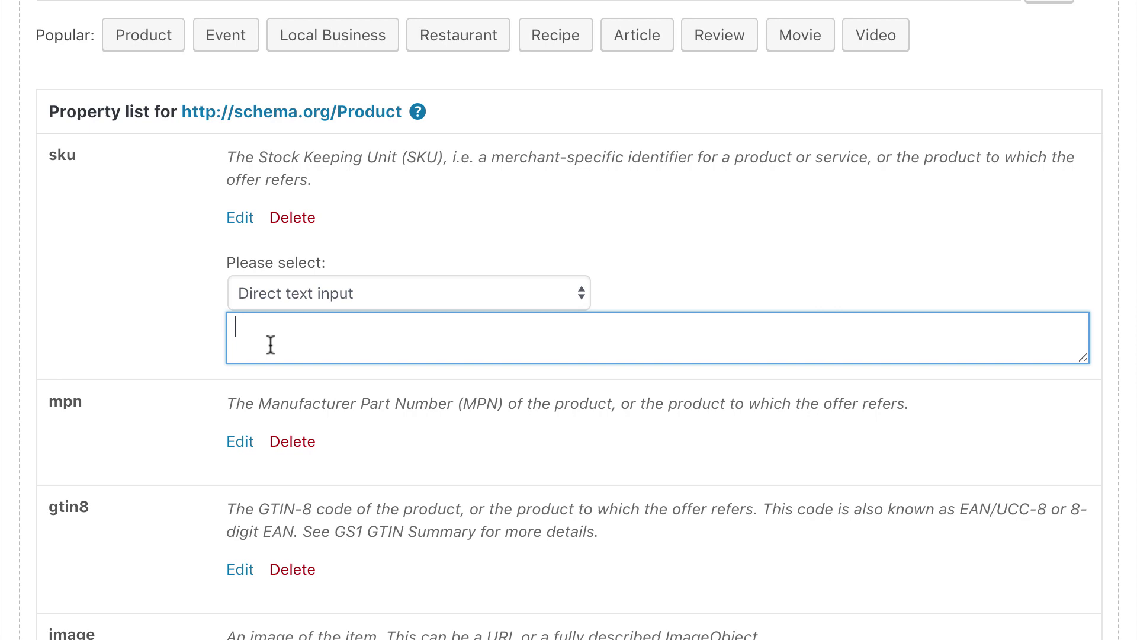
pyautogui.write('cups')
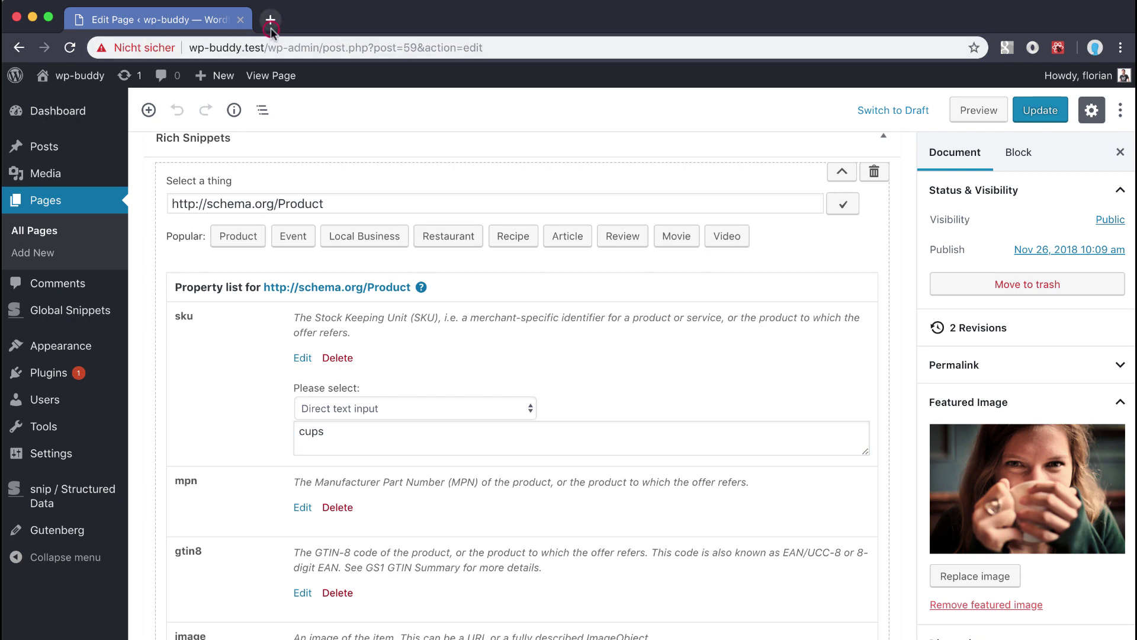
# - Load Google's Product structured data docs in a new tab and scroll to the Required properties
pyautogui.click(271, 26)
pyautogui.write('https://developers.google.com/search/docs/data-types/product')
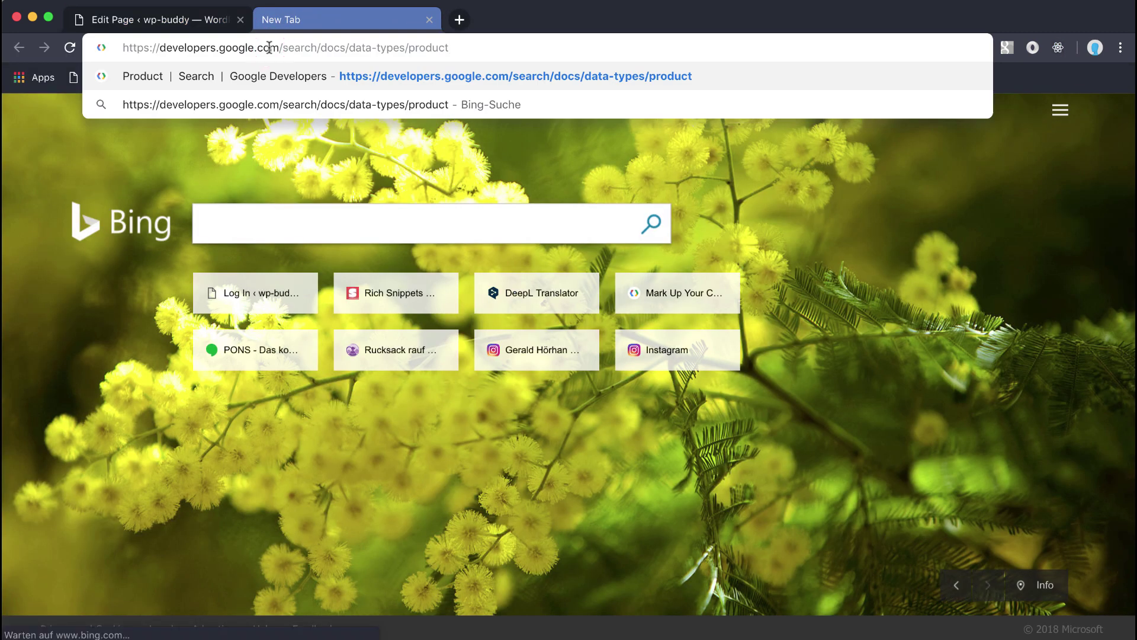
pyautogui.press('Return')
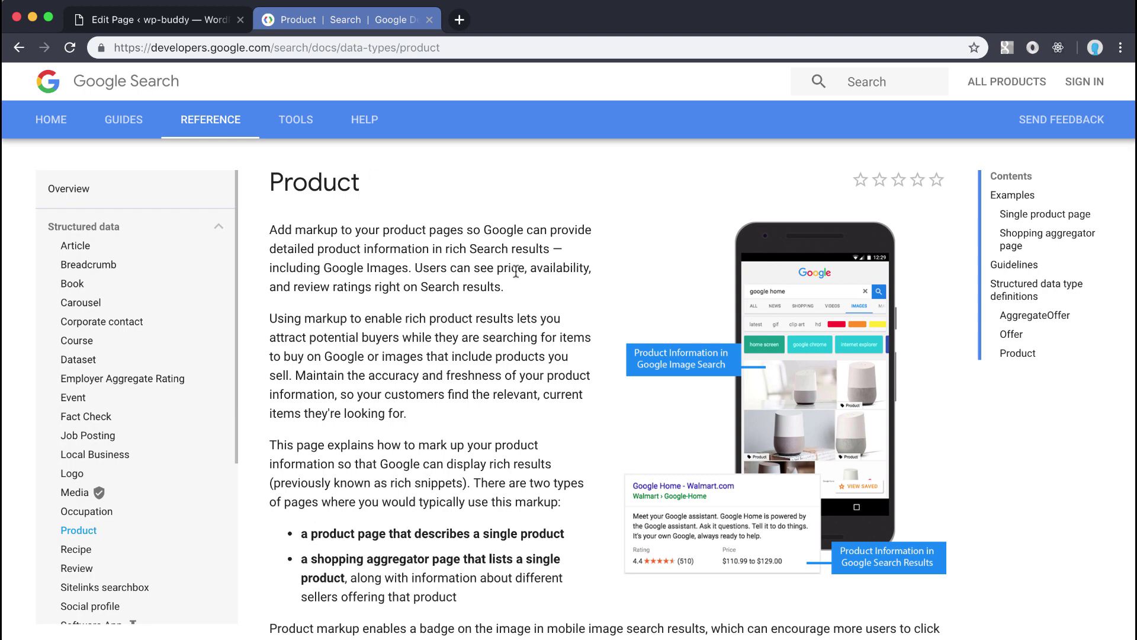
pyautogui.scroll(-3, 516, 270)
pyautogui.scroll(-5, 516, 270)
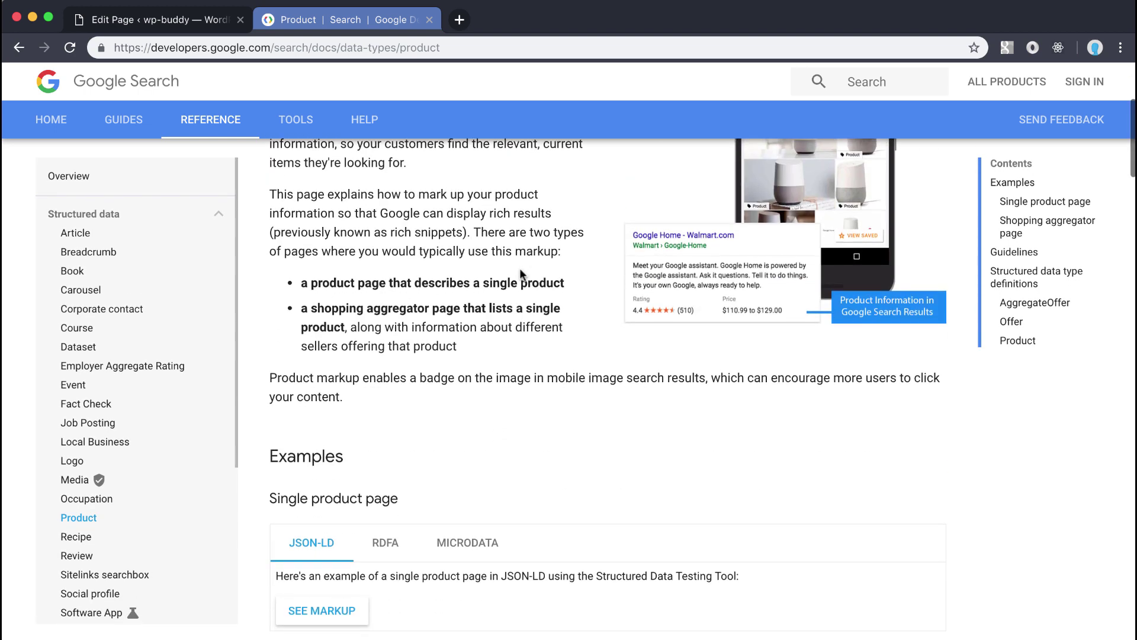
pyautogui.scroll(-2, 520, 274)
pyautogui.scroll(-15, 520, 274)
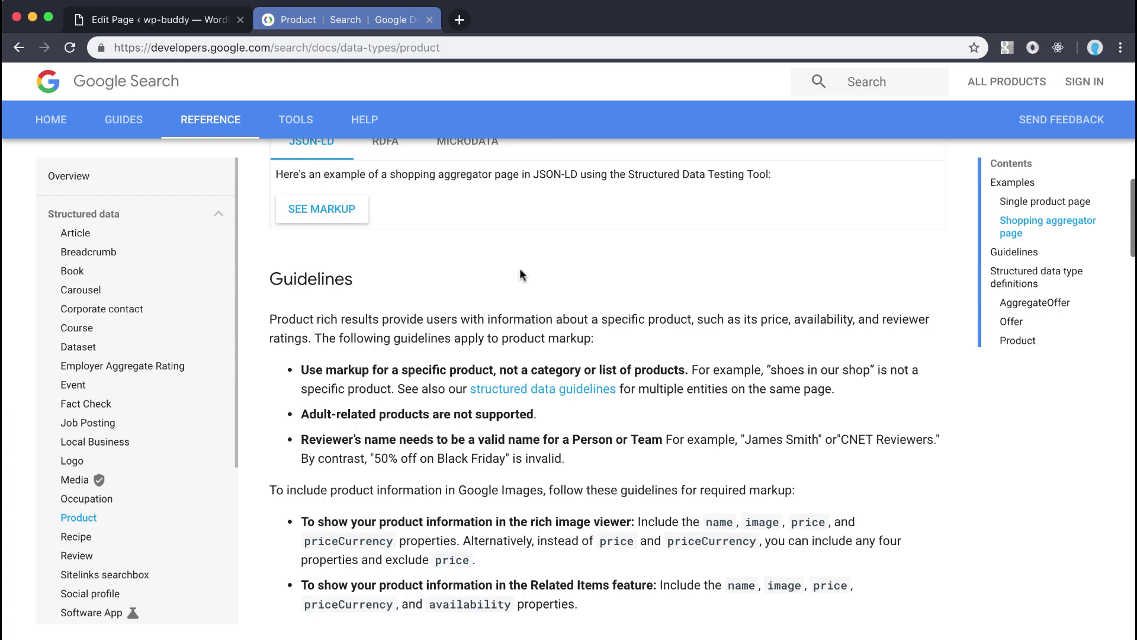
pyautogui.scroll(-13, 520, 273)
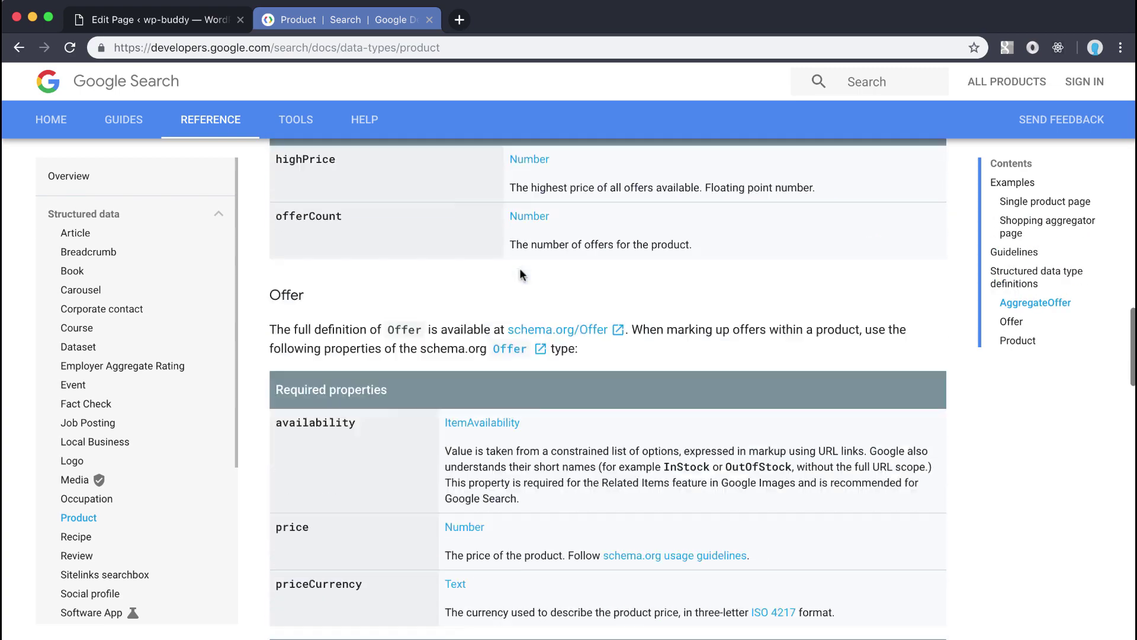
pyautogui.scroll(-12, 520, 267)
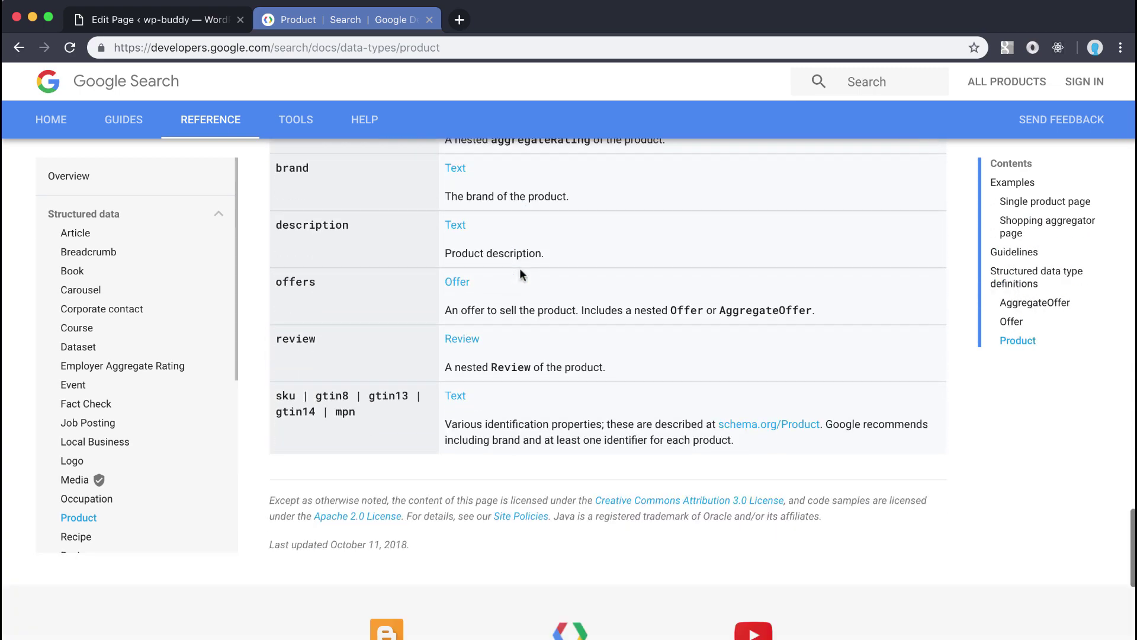
# - Review the Recommended properties table, then return to the WordPress Edit Page tab
pyautogui.scroll(1, 520, 267)
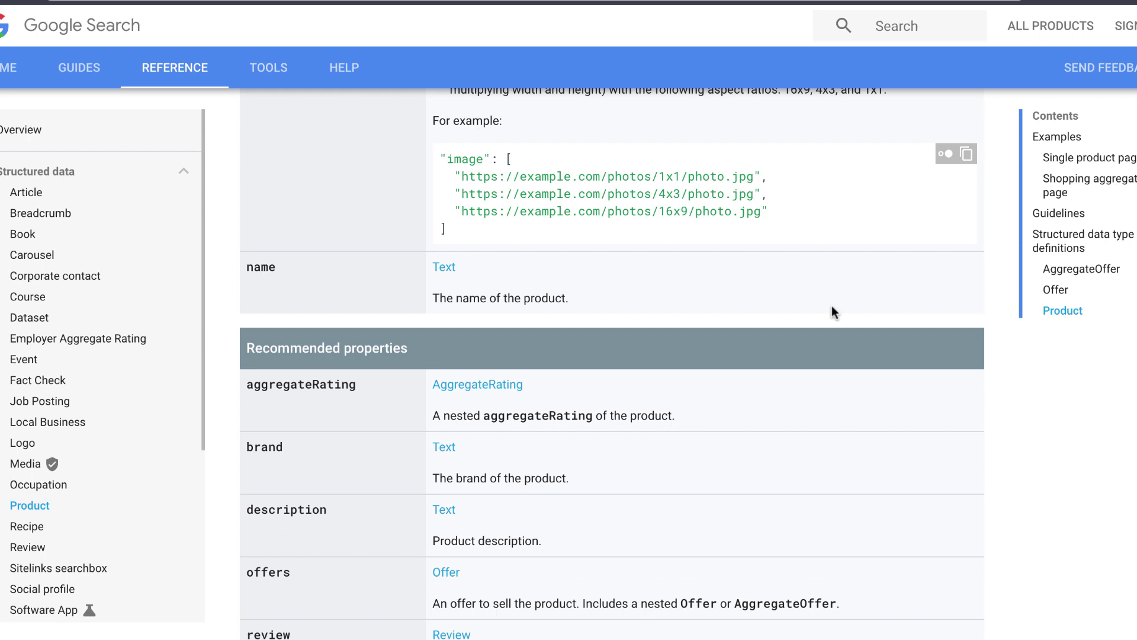
pyautogui.scroll(7, 831, 312)
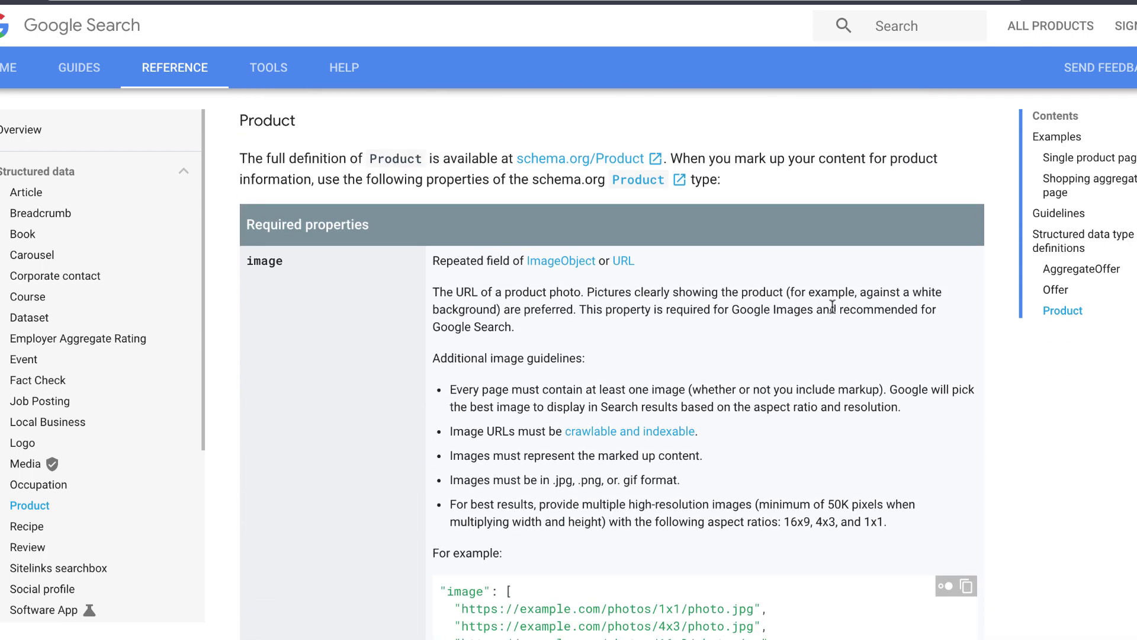
pyautogui.scroll(-2, 831, 306)
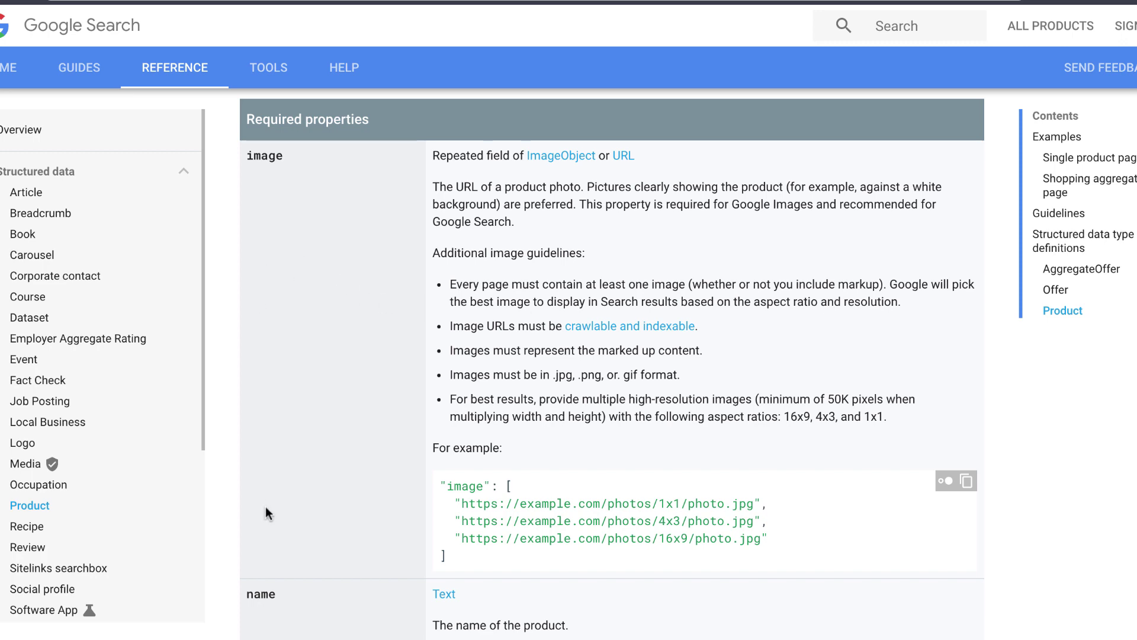
pyautogui.scroll(-4, 459, 489)
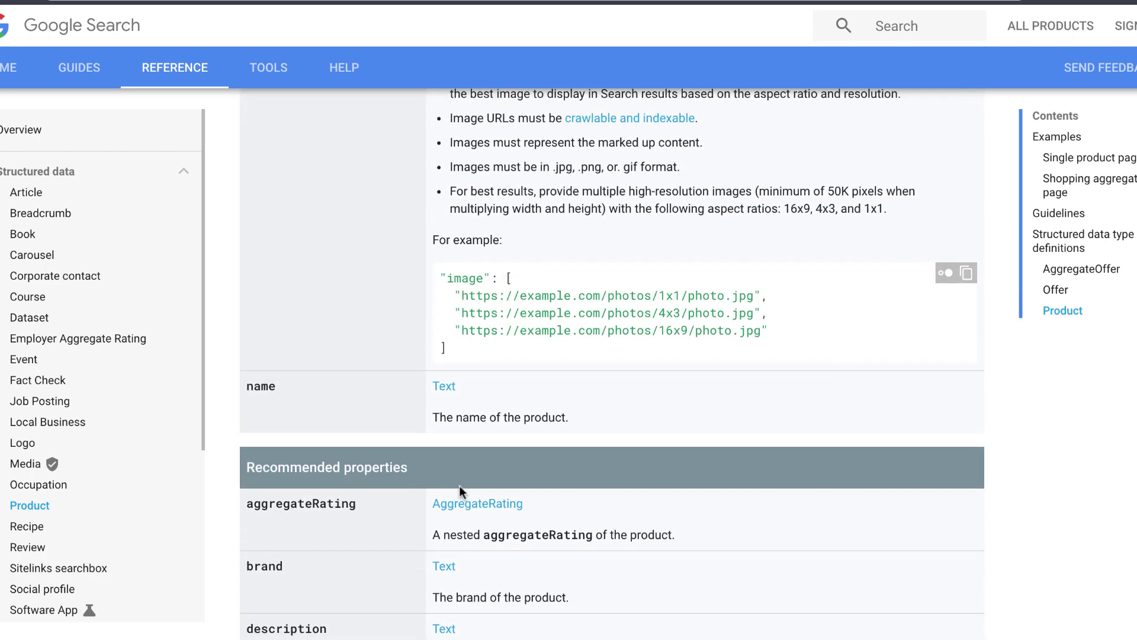
pyautogui.scroll(-5, 460, 487)
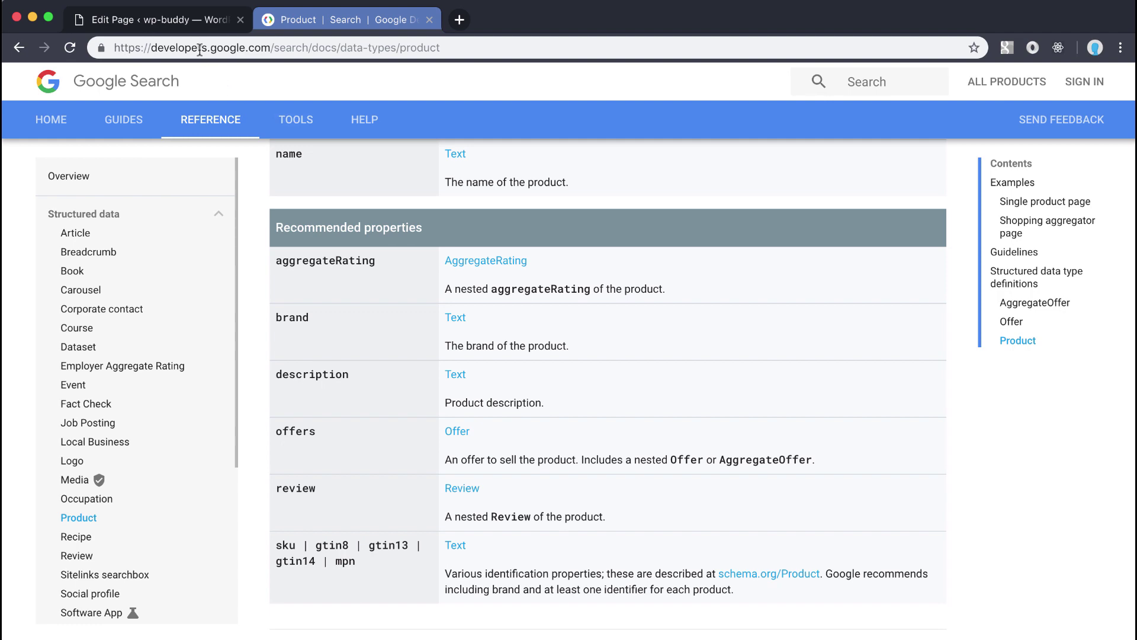
pyautogui.hotkey('ctrl', 'shift', 'Tab')
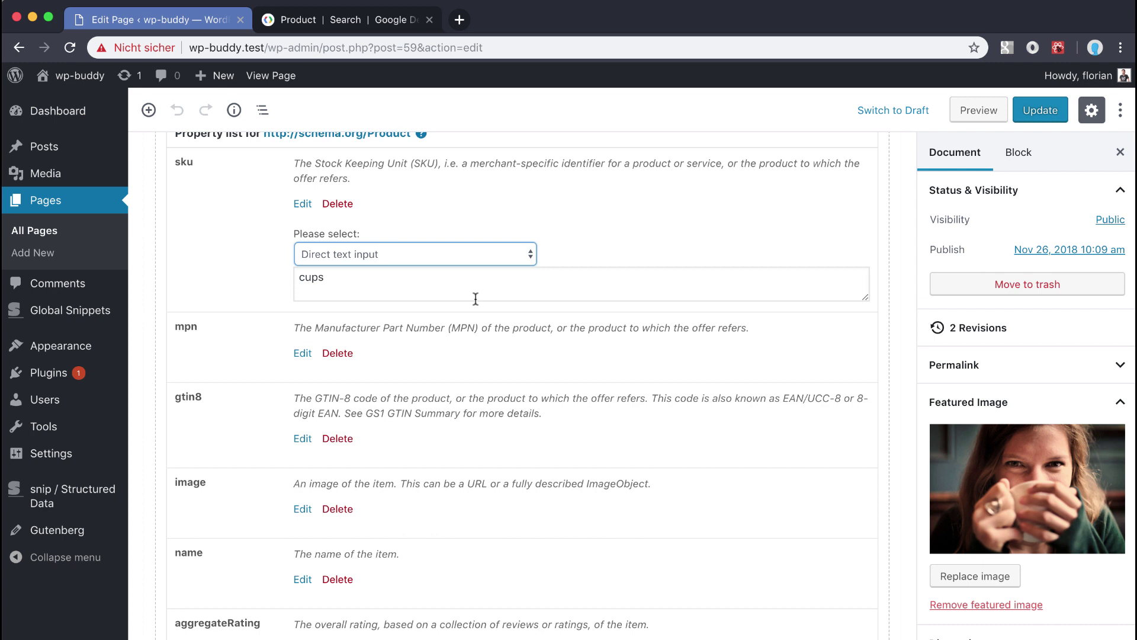
# - Delete the sku, mpn, gtin, image, aggregateRating, review, description, brand and color properties
pyautogui.click(338, 204)
pyautogui.click(337, 202)
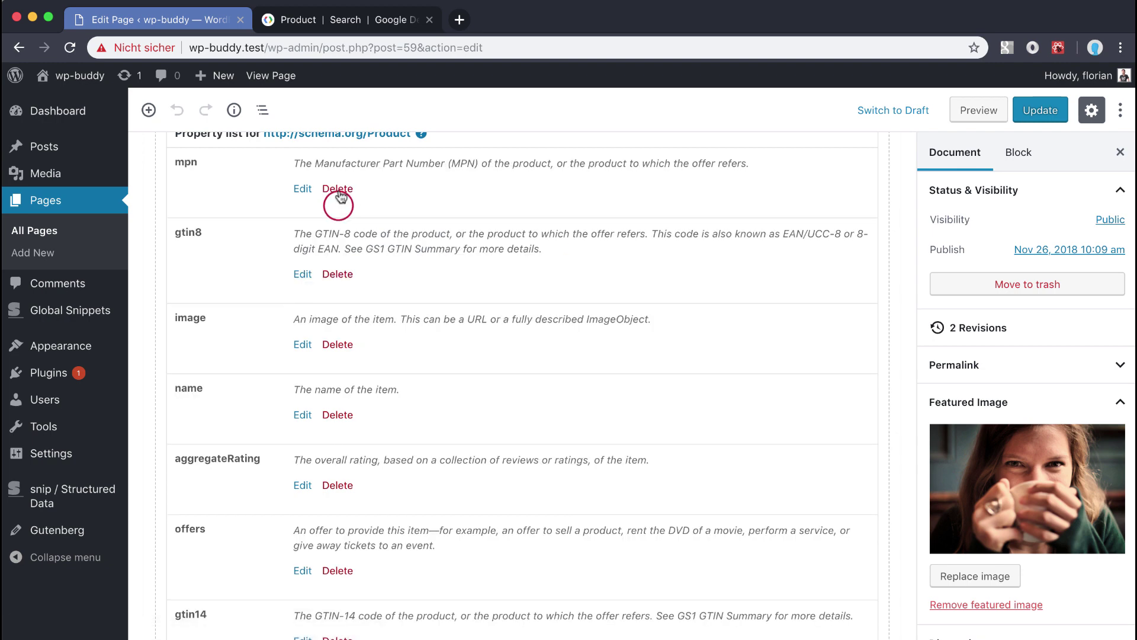
pyautogui.click(337, 196)
pyautogui.click(336, 190)
pyautogui.click(336, 259)
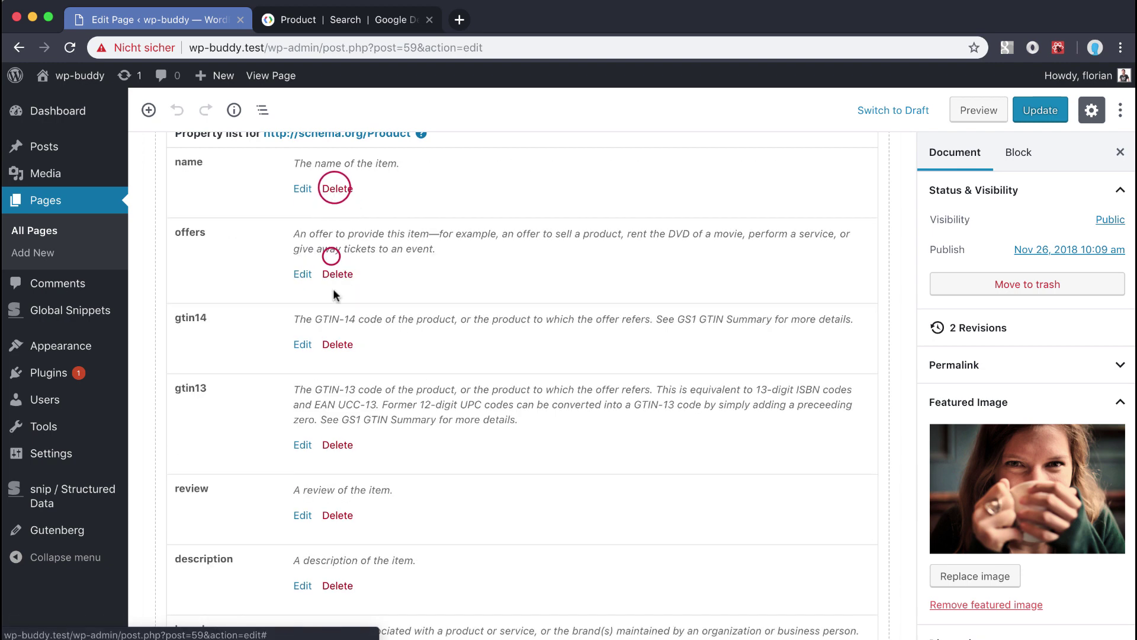
pyautogui.click(338, 344)
pyautogui.click(343, 372)
pyautogui.click(337, 344)
pyautogui.click(337, 345)
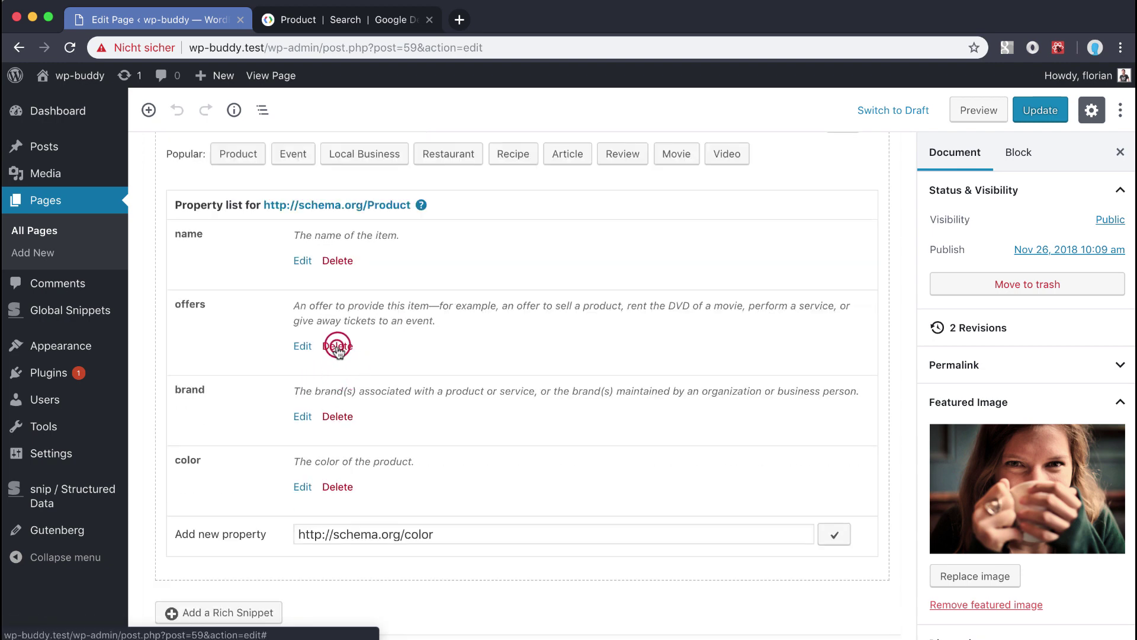
pyautogui.click(338, 414)
pyautogui.click(338, 487)
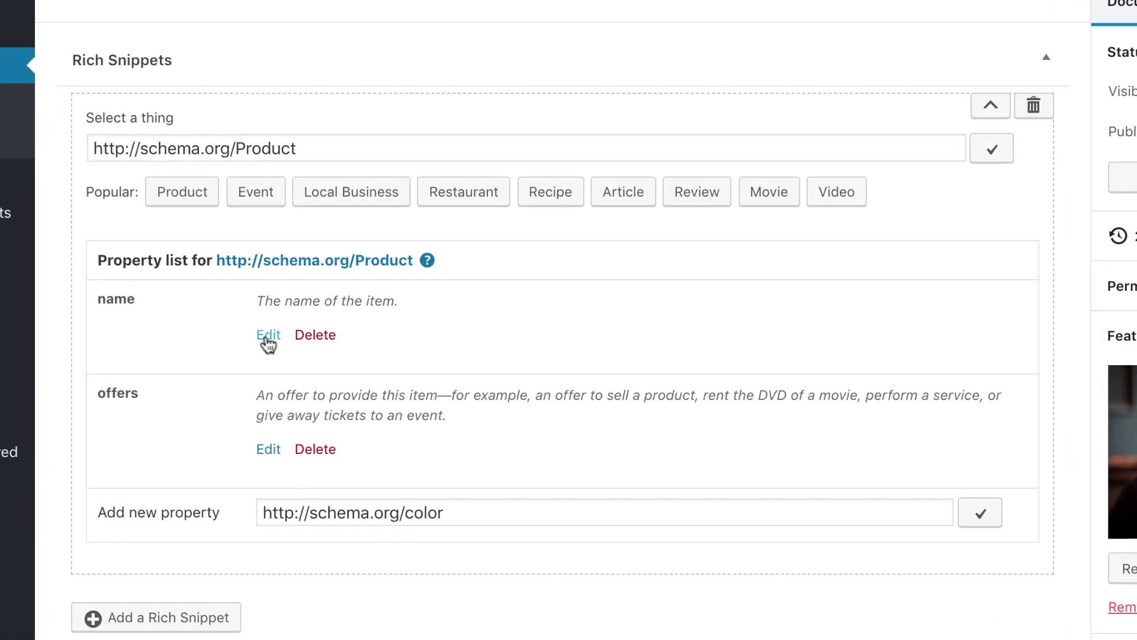
# - Set the name property to take its value from the Post title
pyautogui.click(302, 400)
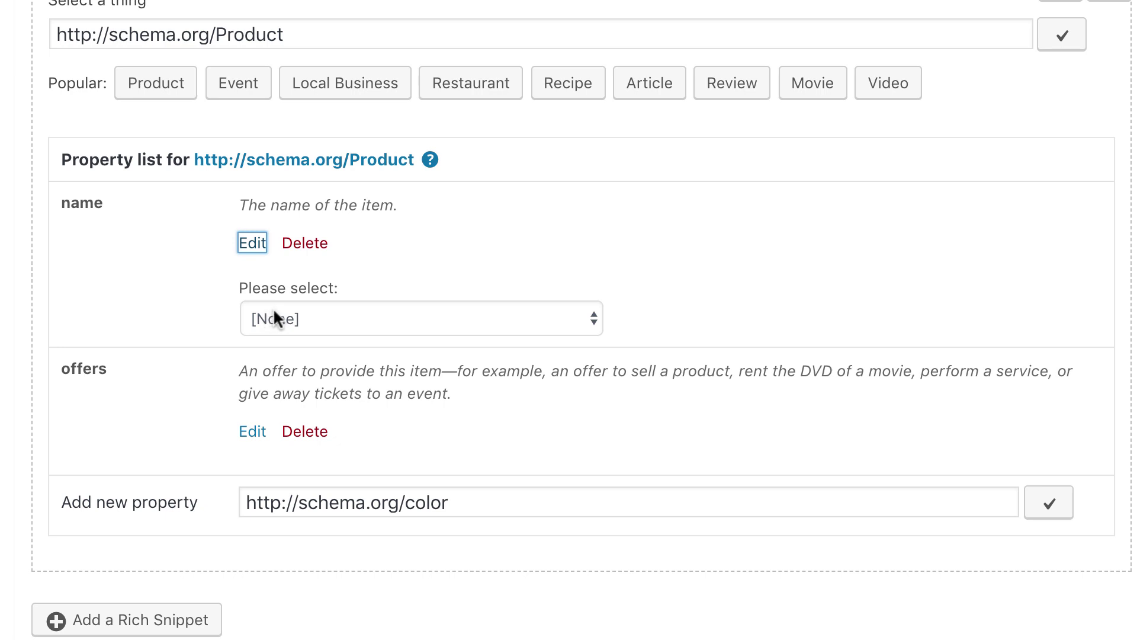
pyautogui.click(272, 314)
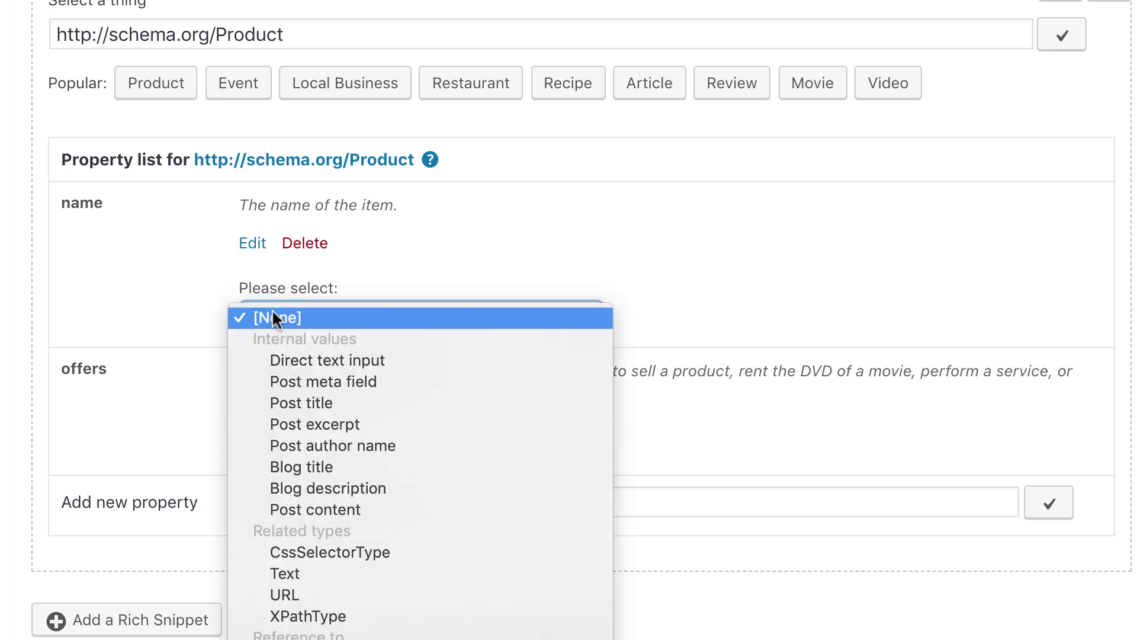
pyautogui.click(328, 399)
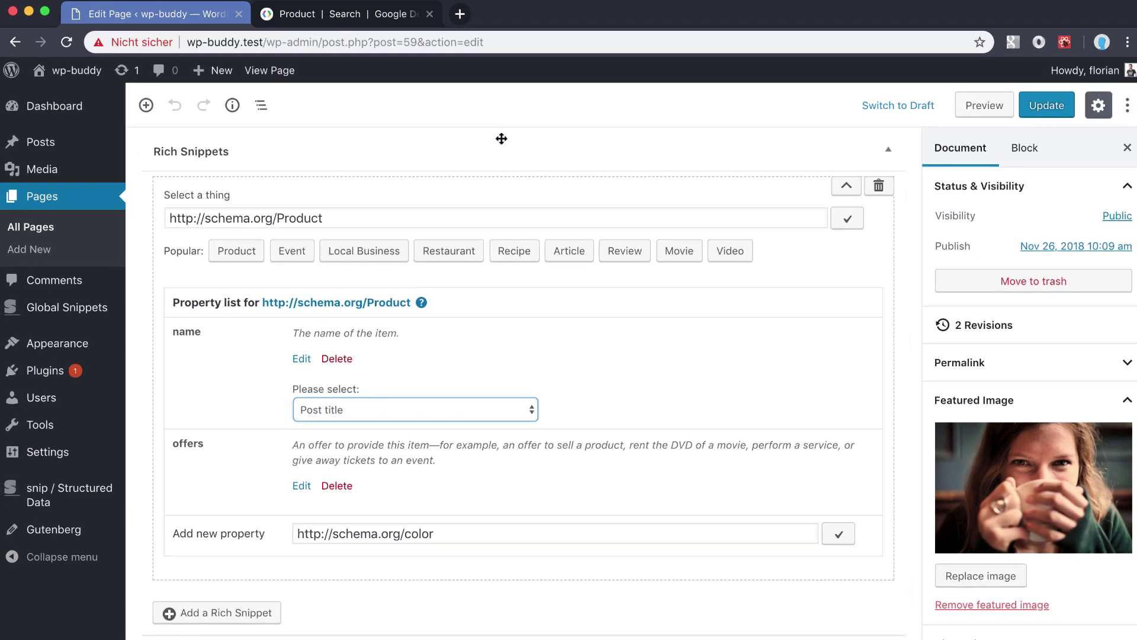
# - In the Google Product docs, find the Offer's required availability, price and priceCurrency properties
pyautogui.click(373, 26)
pyautogui.scroll(10, 563, 292)
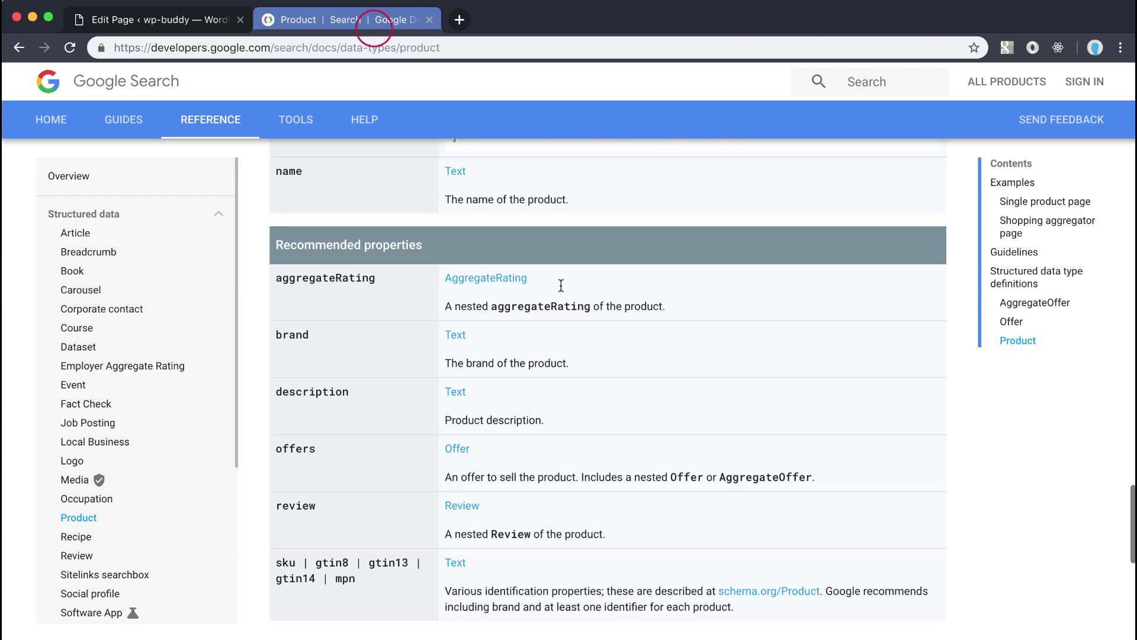
pyautogui.scroll(10, 563, 291)
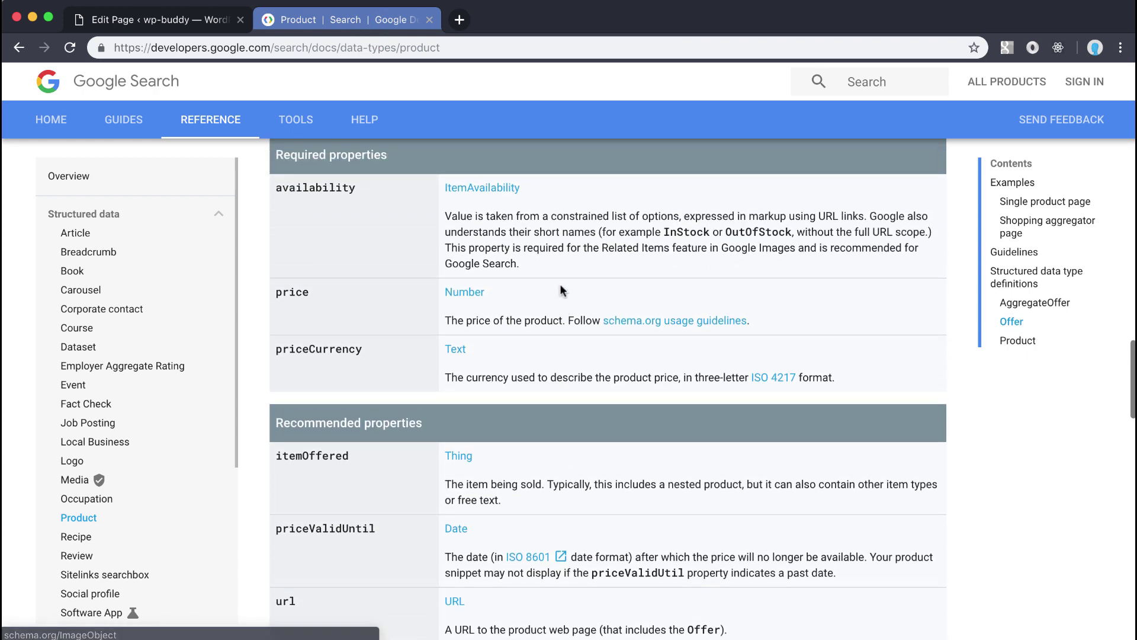
pyautogui.scroll(-1, 561, 290)
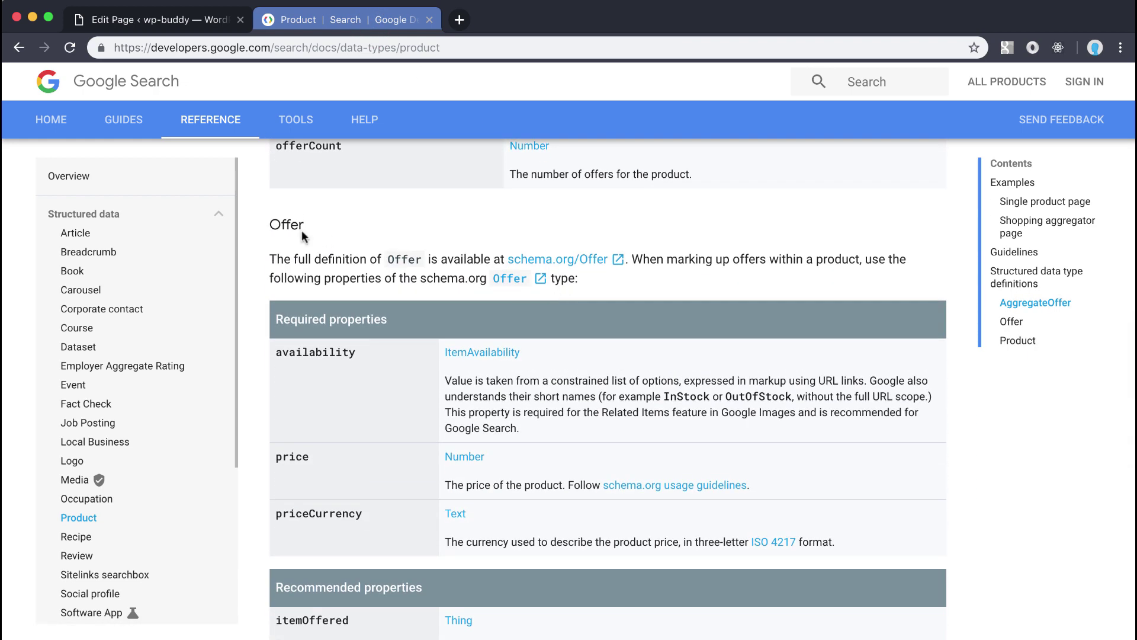
pyautogui.scroll(-1, 401, 296)
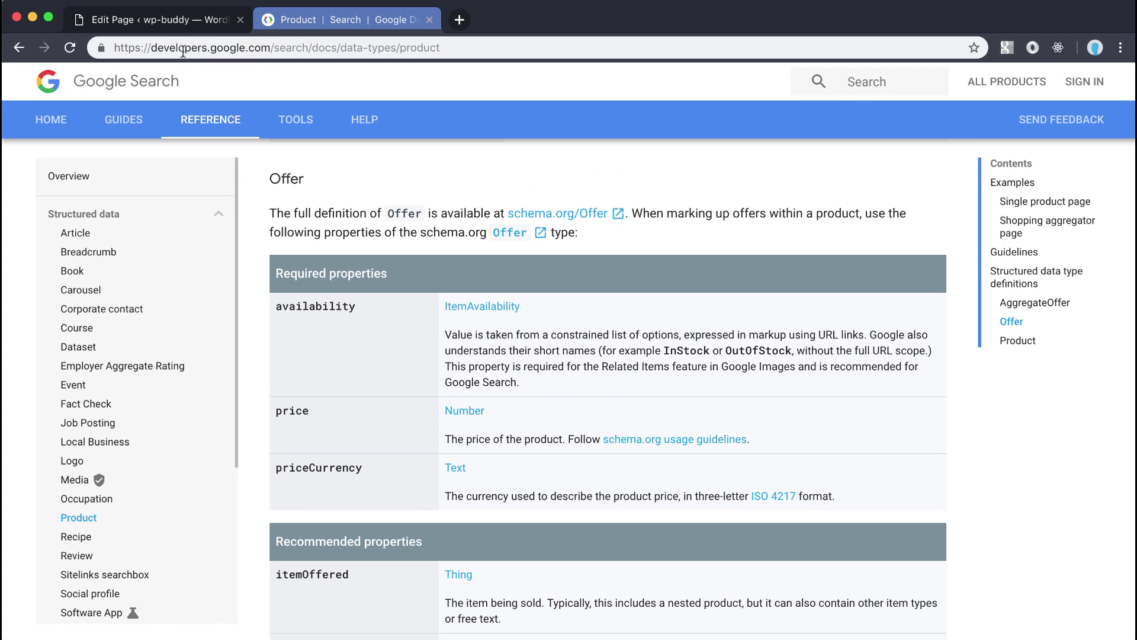
# - Back in WordPress, make the offers property a nested Offer with price 19.99
pyautogui.click(151, 19)
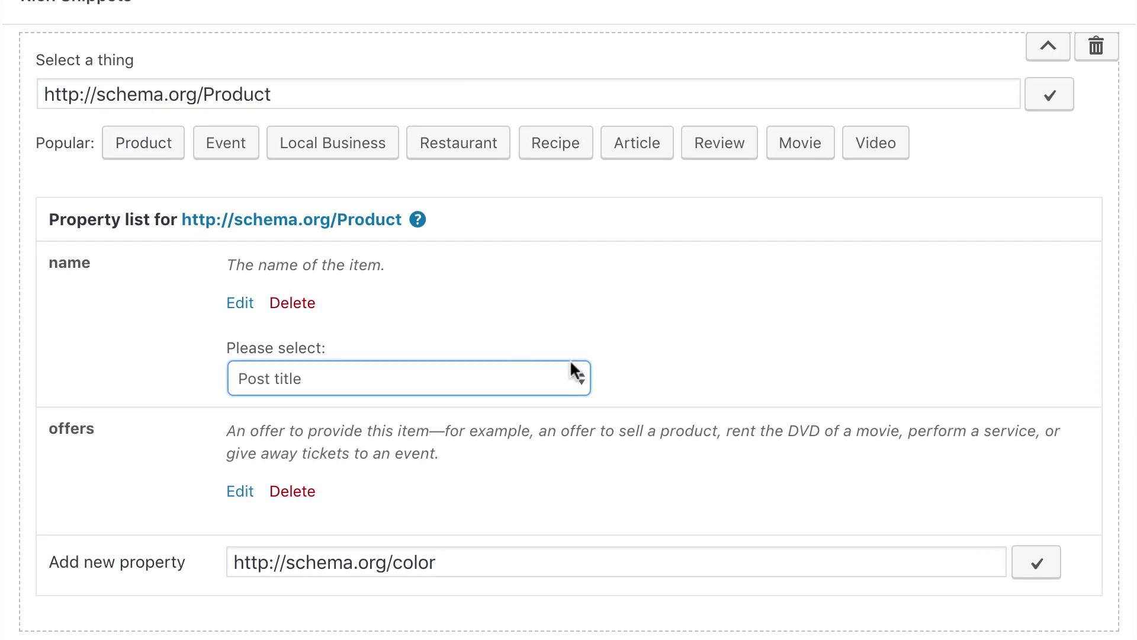
pyautogui.click(240, 492)
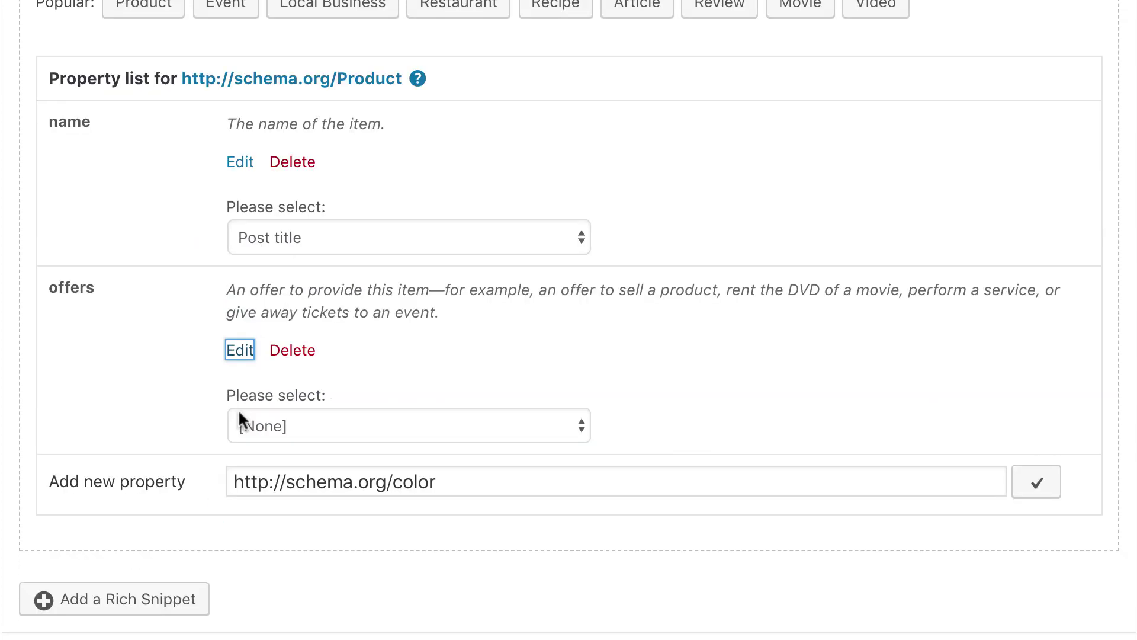
pyautogui.click(273, 422)
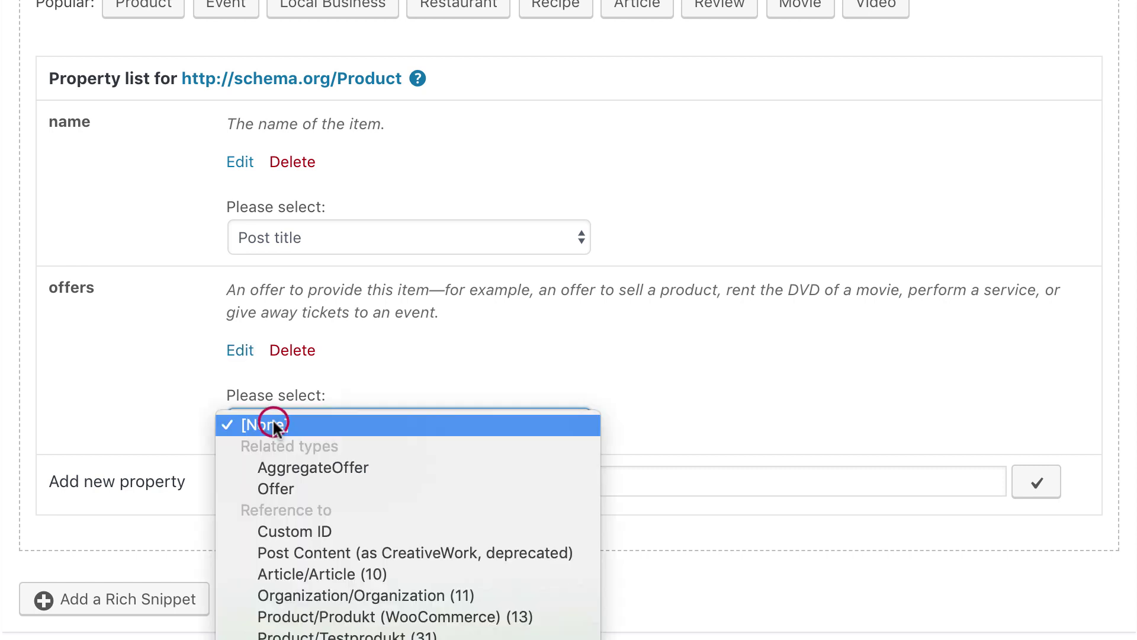
pyautogui.click(272, 491)
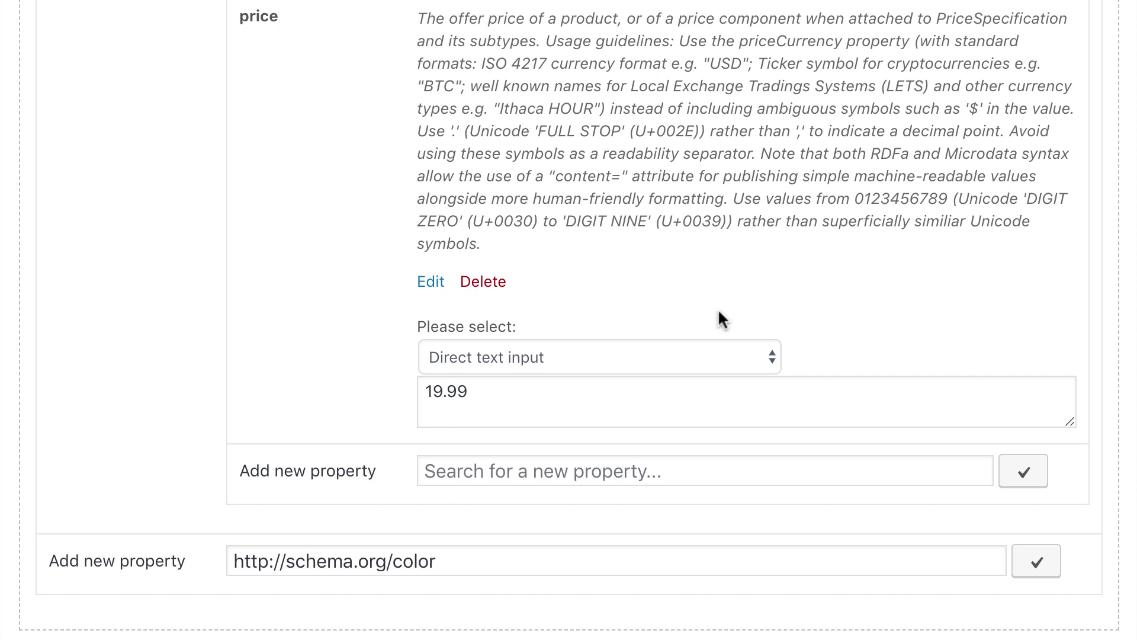
# - Confirm price 19.99 and priceCurrency EUR, and set the Offer's availability to InStock
pyautogui.press('Tab')
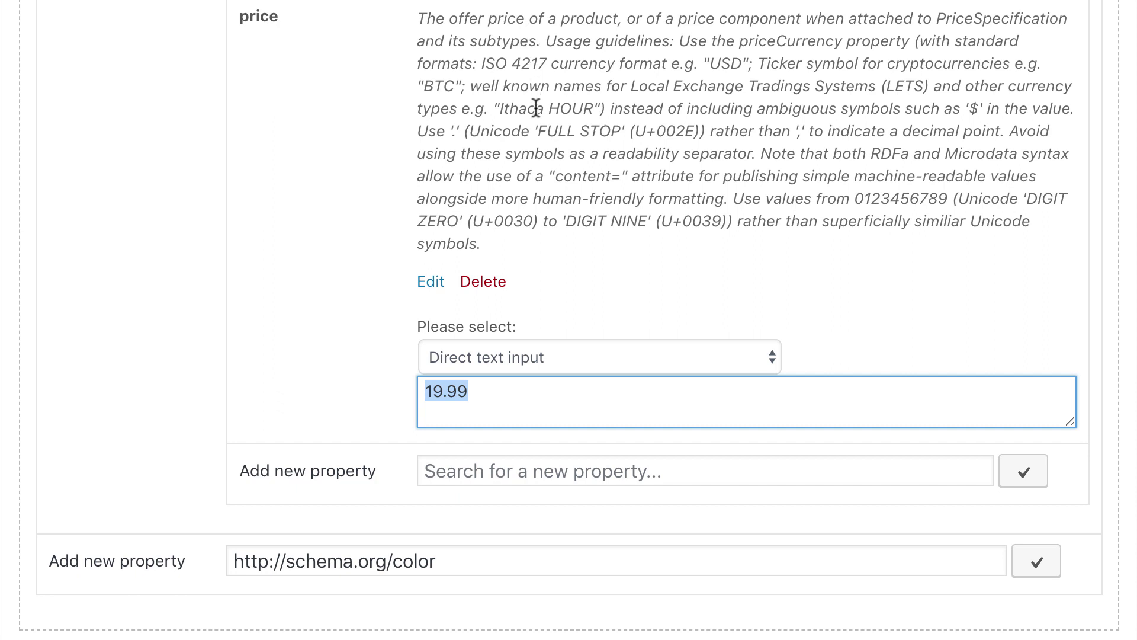
pyautogui.scroll(3, 534, 107)
pyautogui.scroll(2, 535, 110)
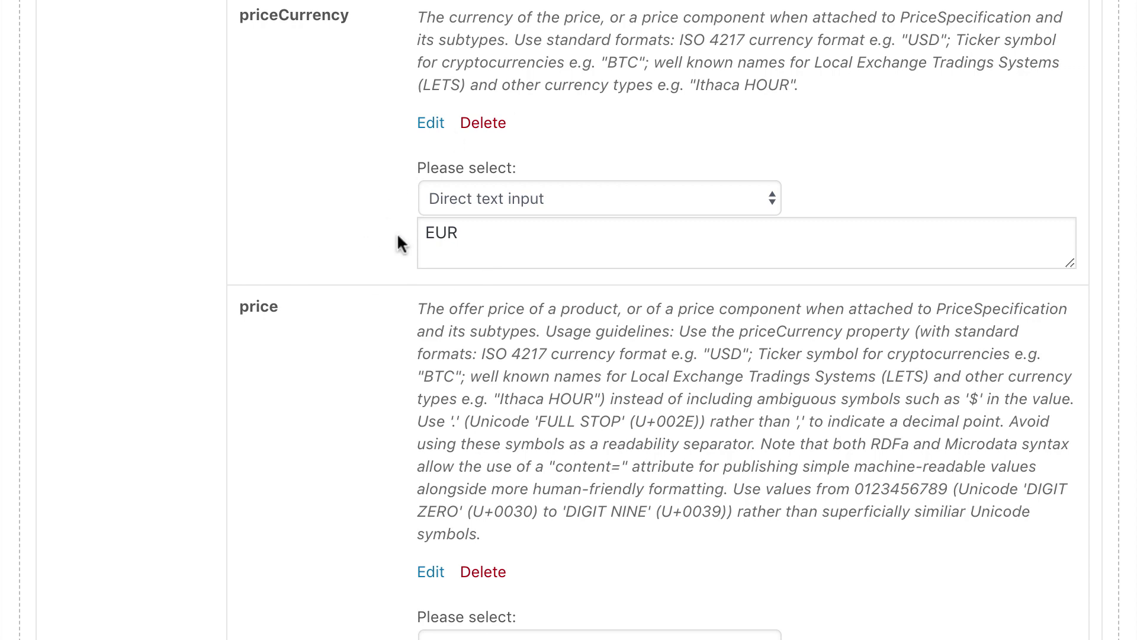
pyautogui.scroll(4, 736, 515)
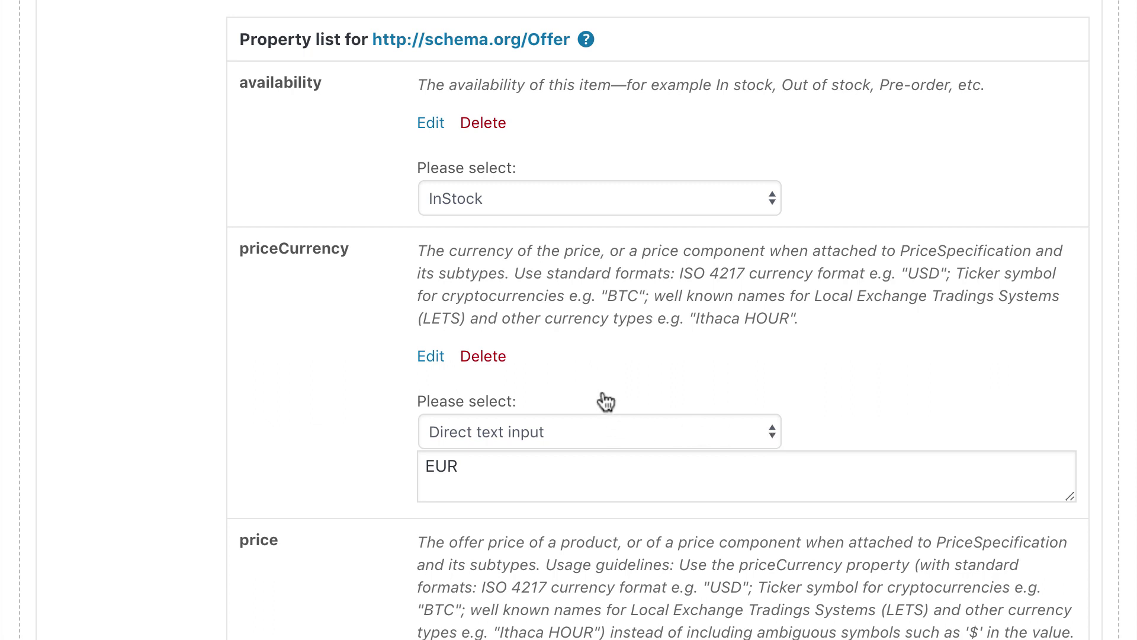
pyautogui.click(484, 206)
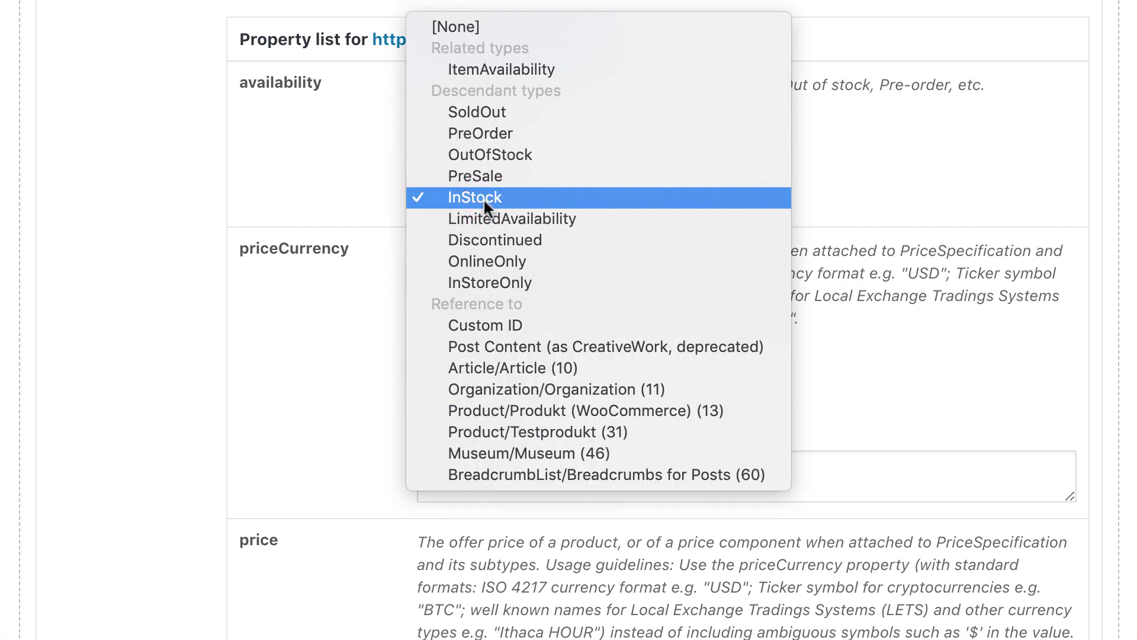
pyautogui.click(452, 197)
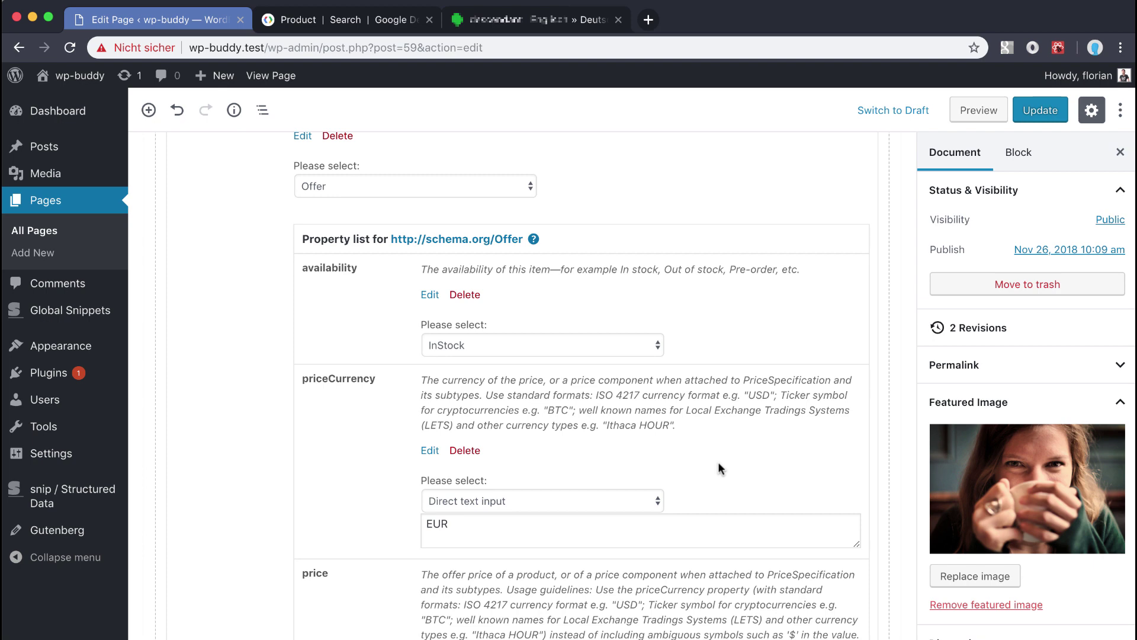
# - Update the Tea Cup page and confirm Google detects Product and Offer, with only a missing-image error
pyautogui.click(1037, 112)
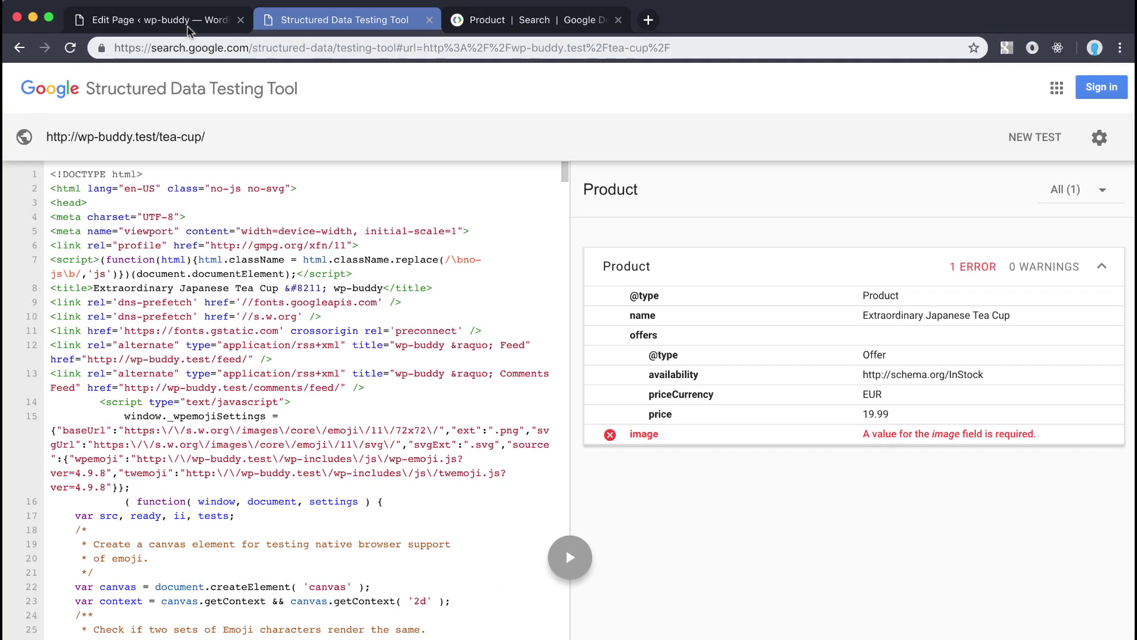
pyautogui.click(188, 22)
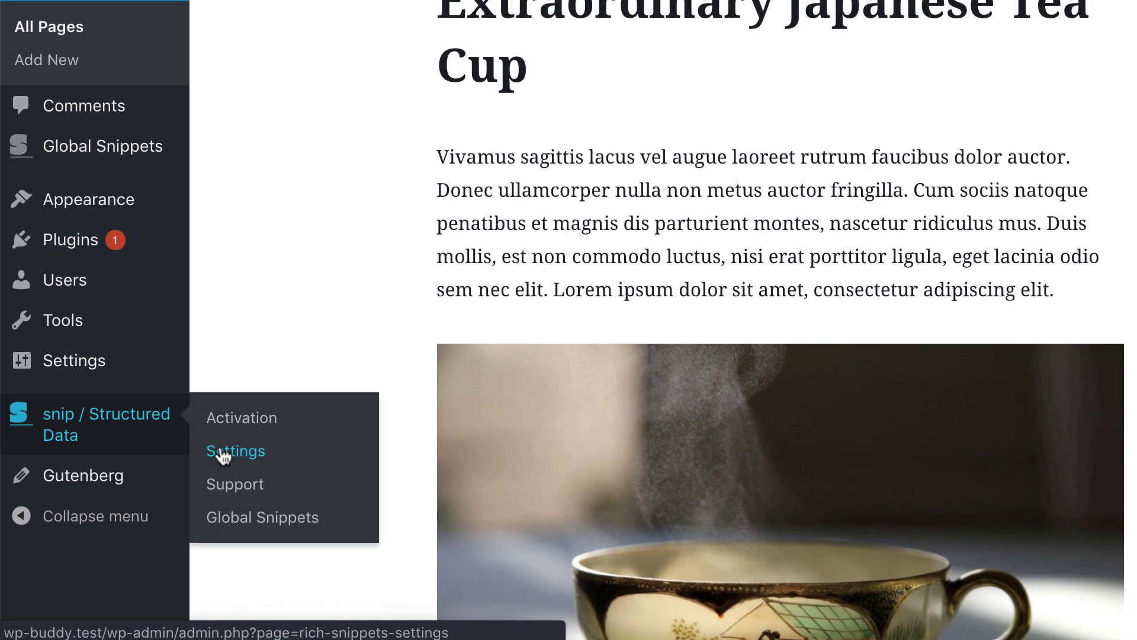
# - Run Clear cache under Actions on the Snip Structured Data Settings page
pyautogui.click(209, 463)
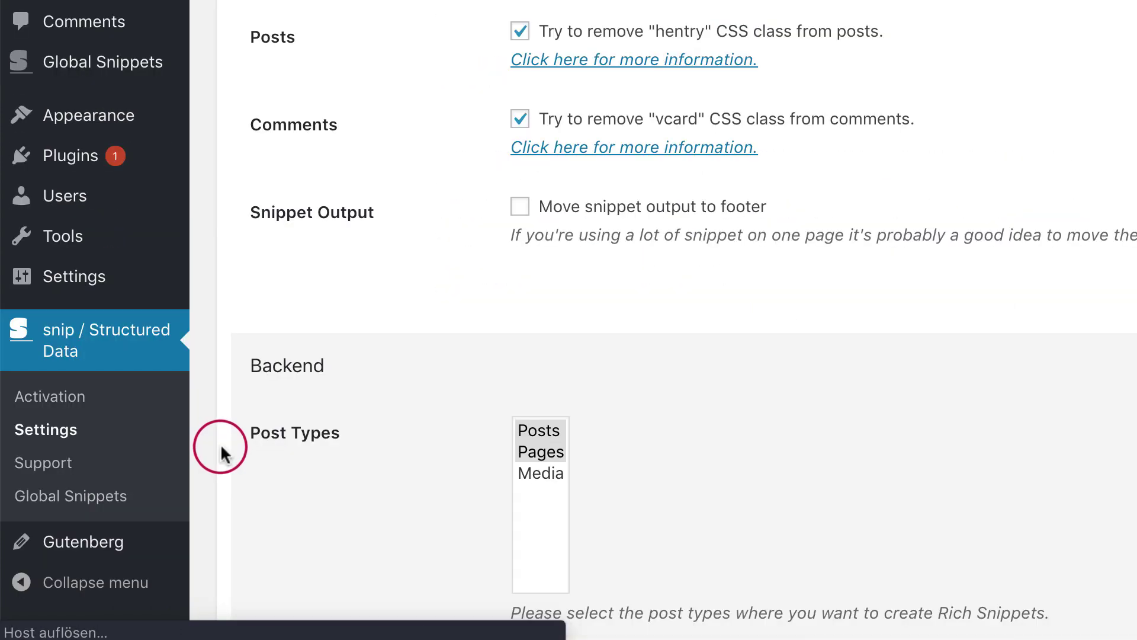
pyautogui.scroll(-10, 677, 325)
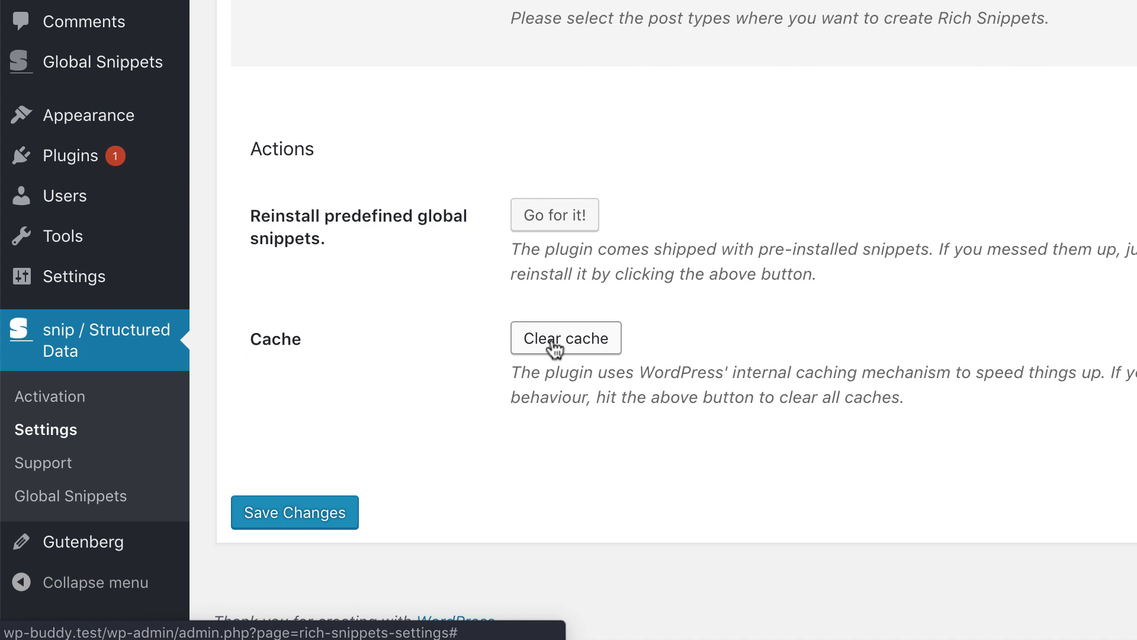
pyautogui.click(551, 338)
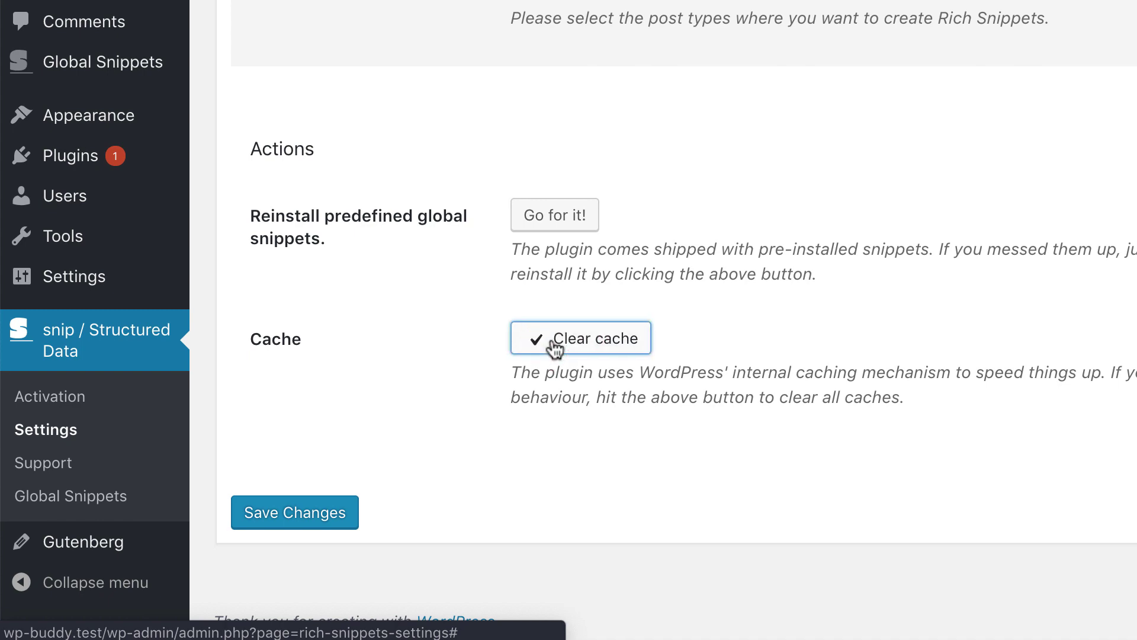